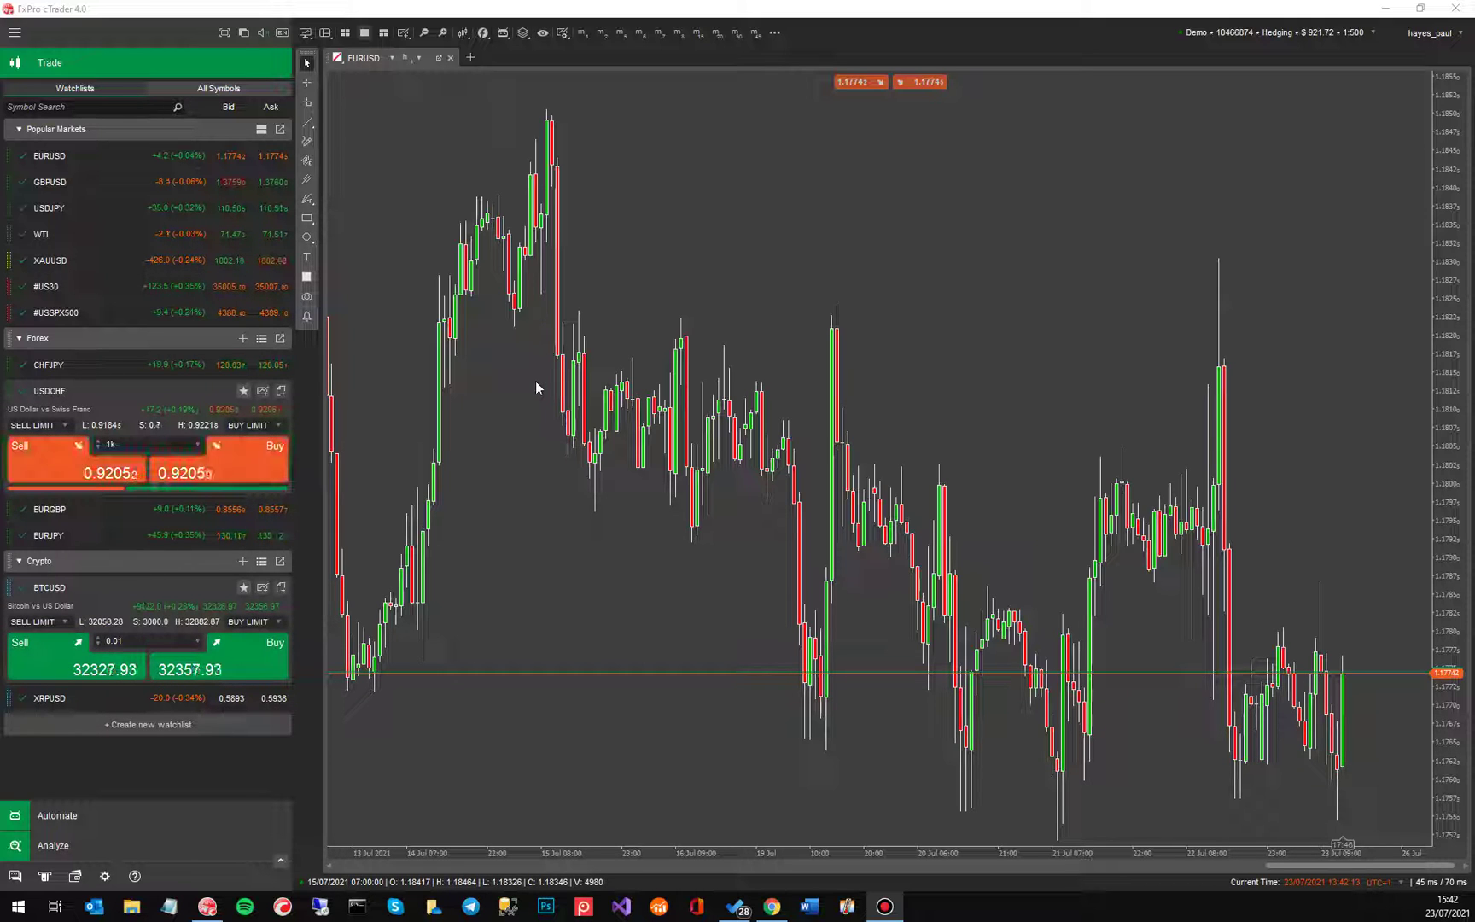
Draw a trend line from the 15 Jul peak down to the 22 Jul high, then delete it.
left_click(308, 126)
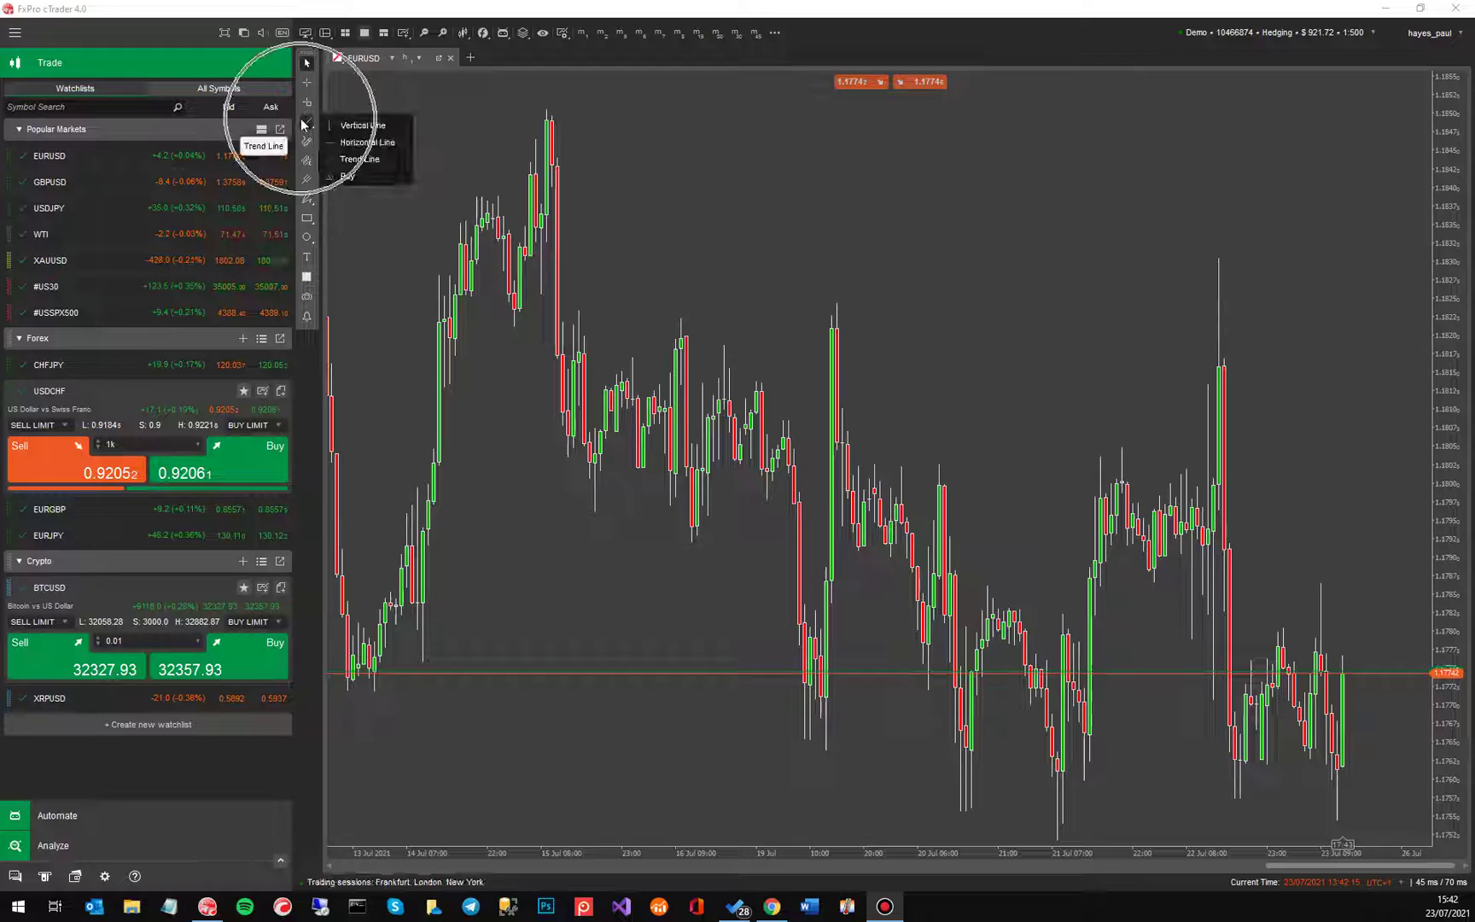
left_click(350, 159)
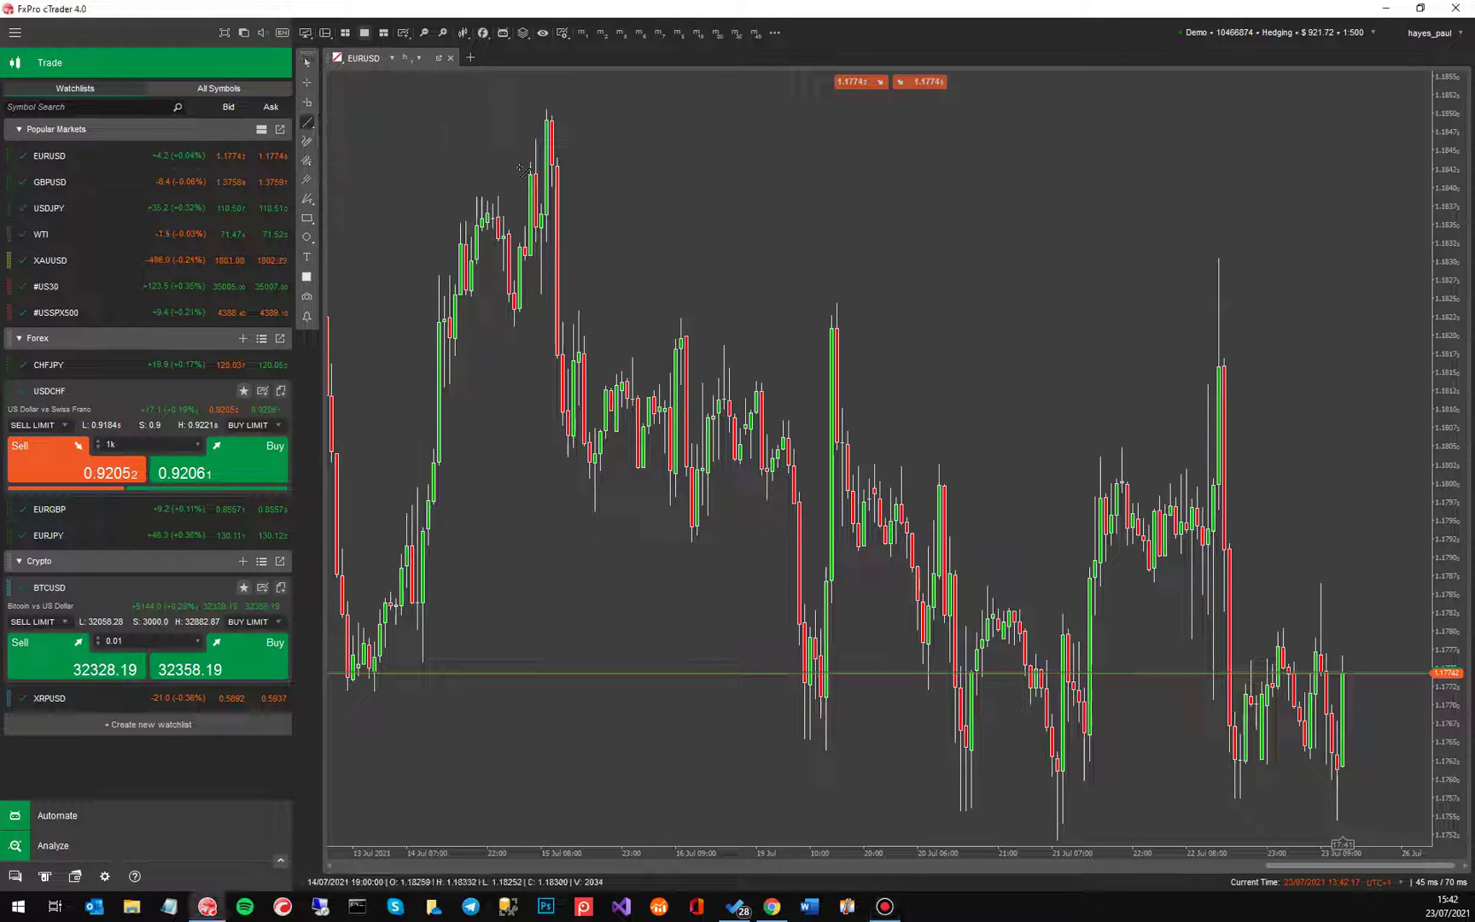
mouse_move(549, 111)
left_mouse_down()
mouse_move(777, 218)
mouse_move(1196, 342)
mouse_move(1255, 376)
left_mouse_up()
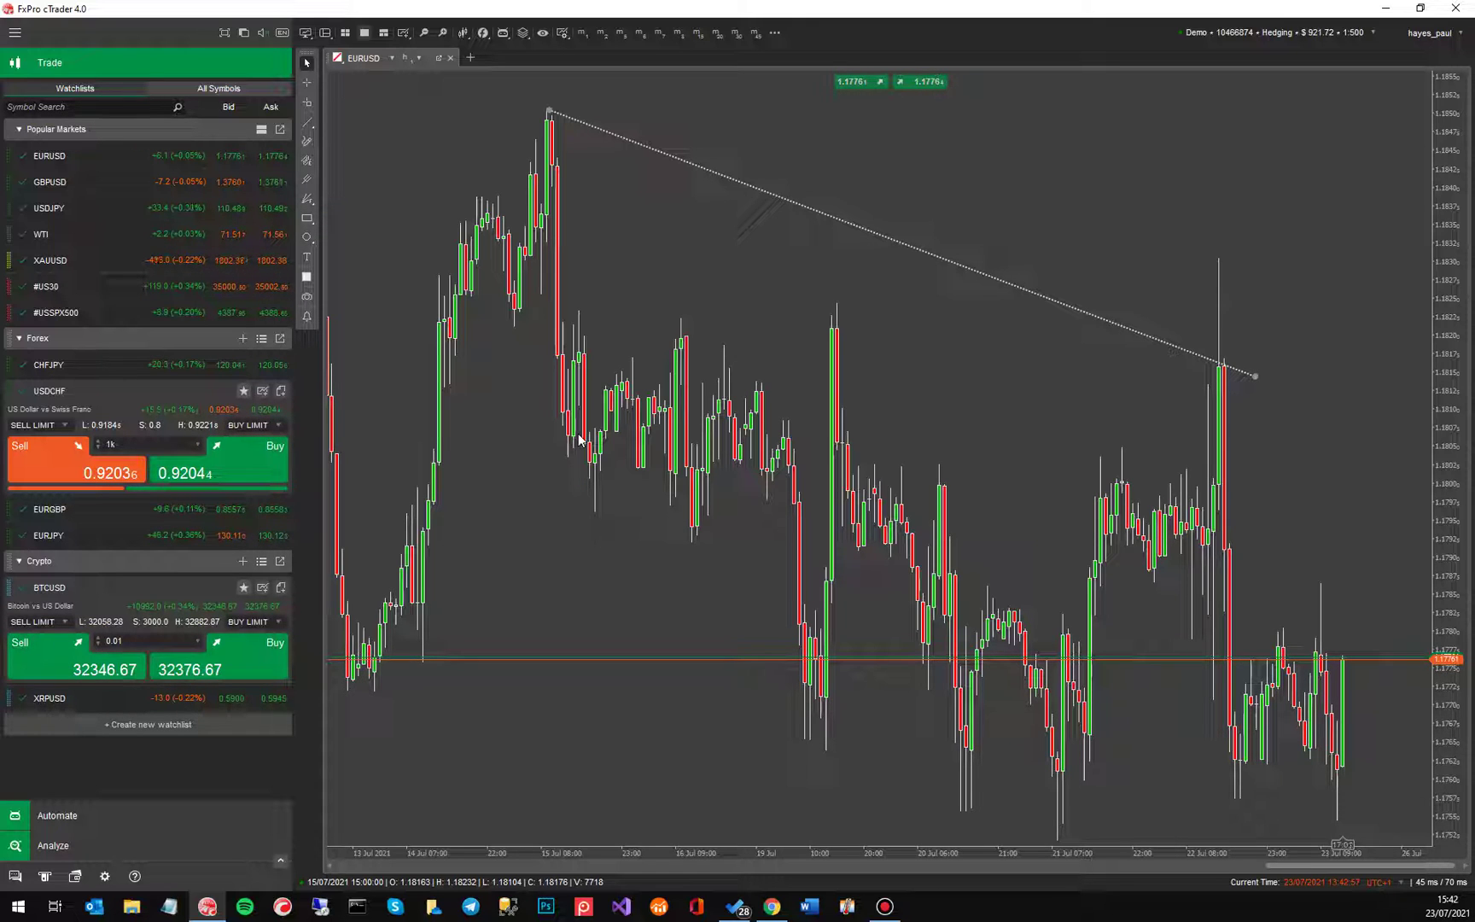
left_click(762, 190)
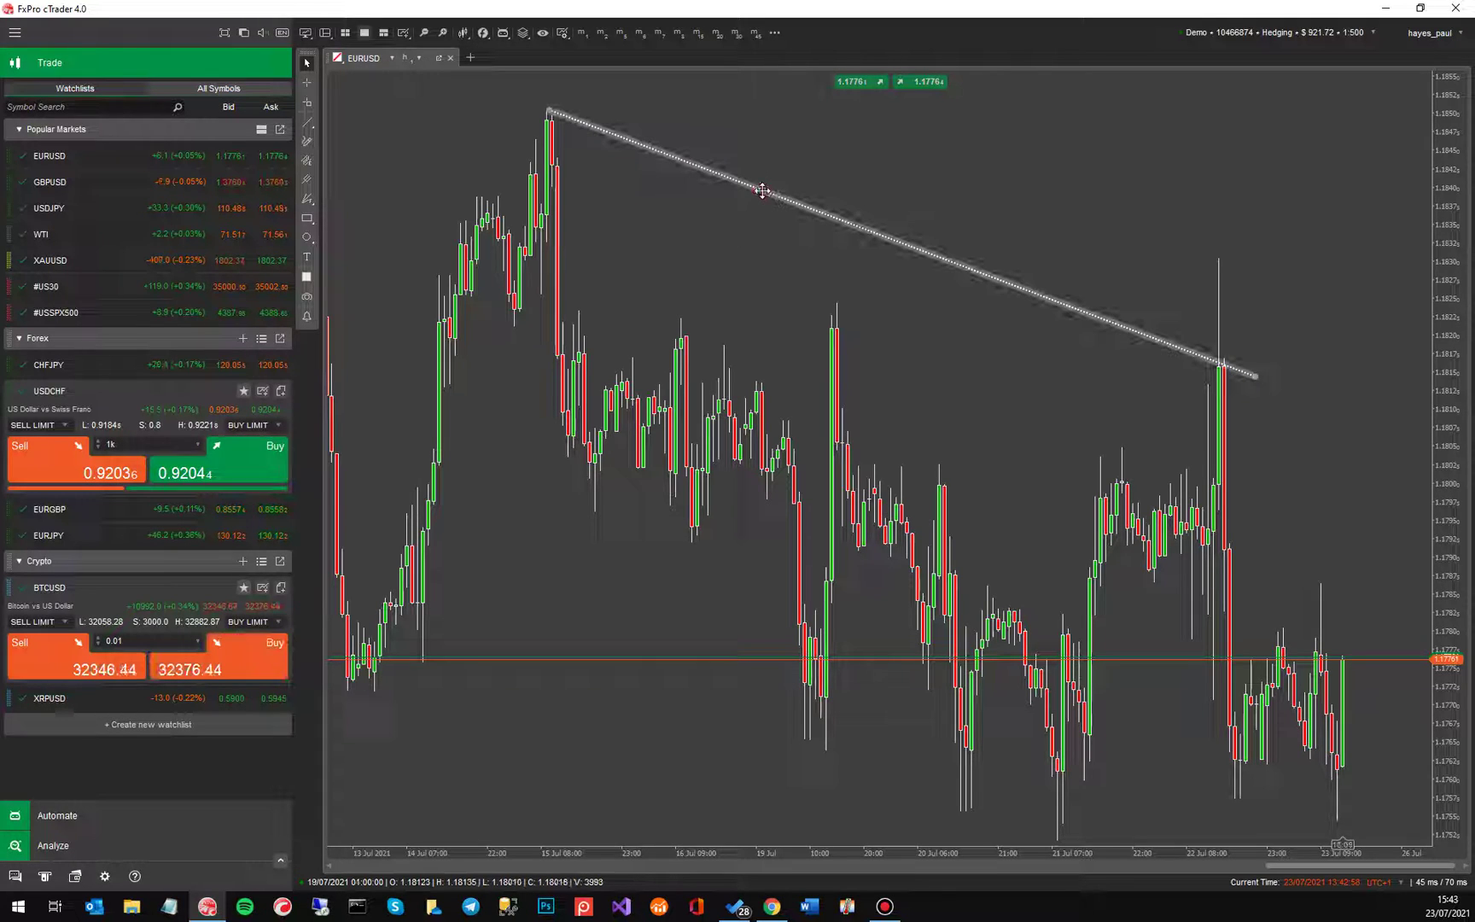
key("Delete")
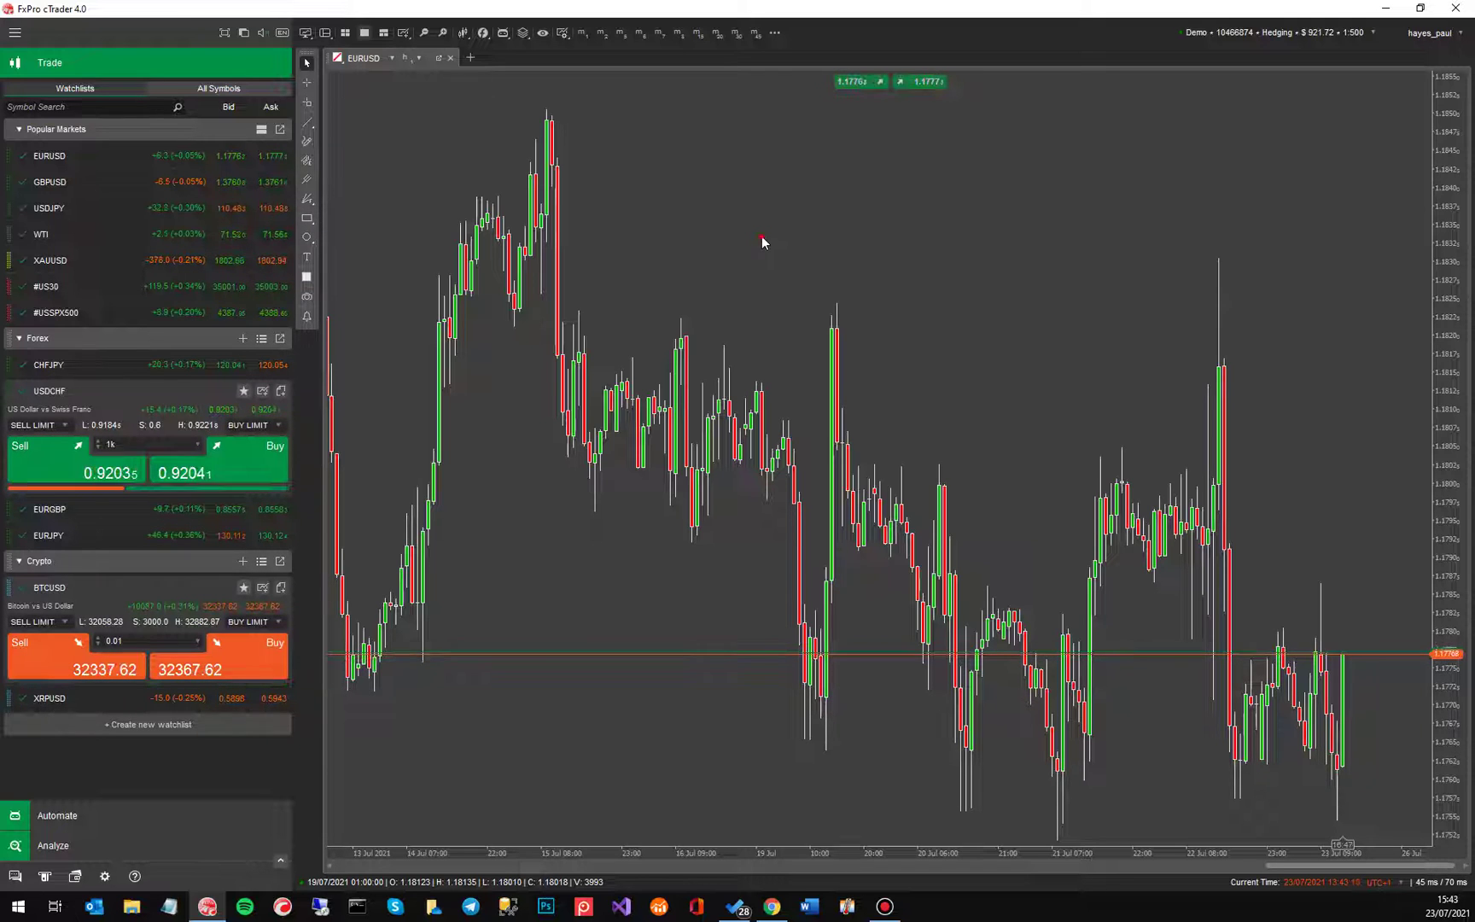
Search 'trend' and open the ClickAlgo TrendLine Alerts Trial settings, then dismiss them without adding.
type("t")
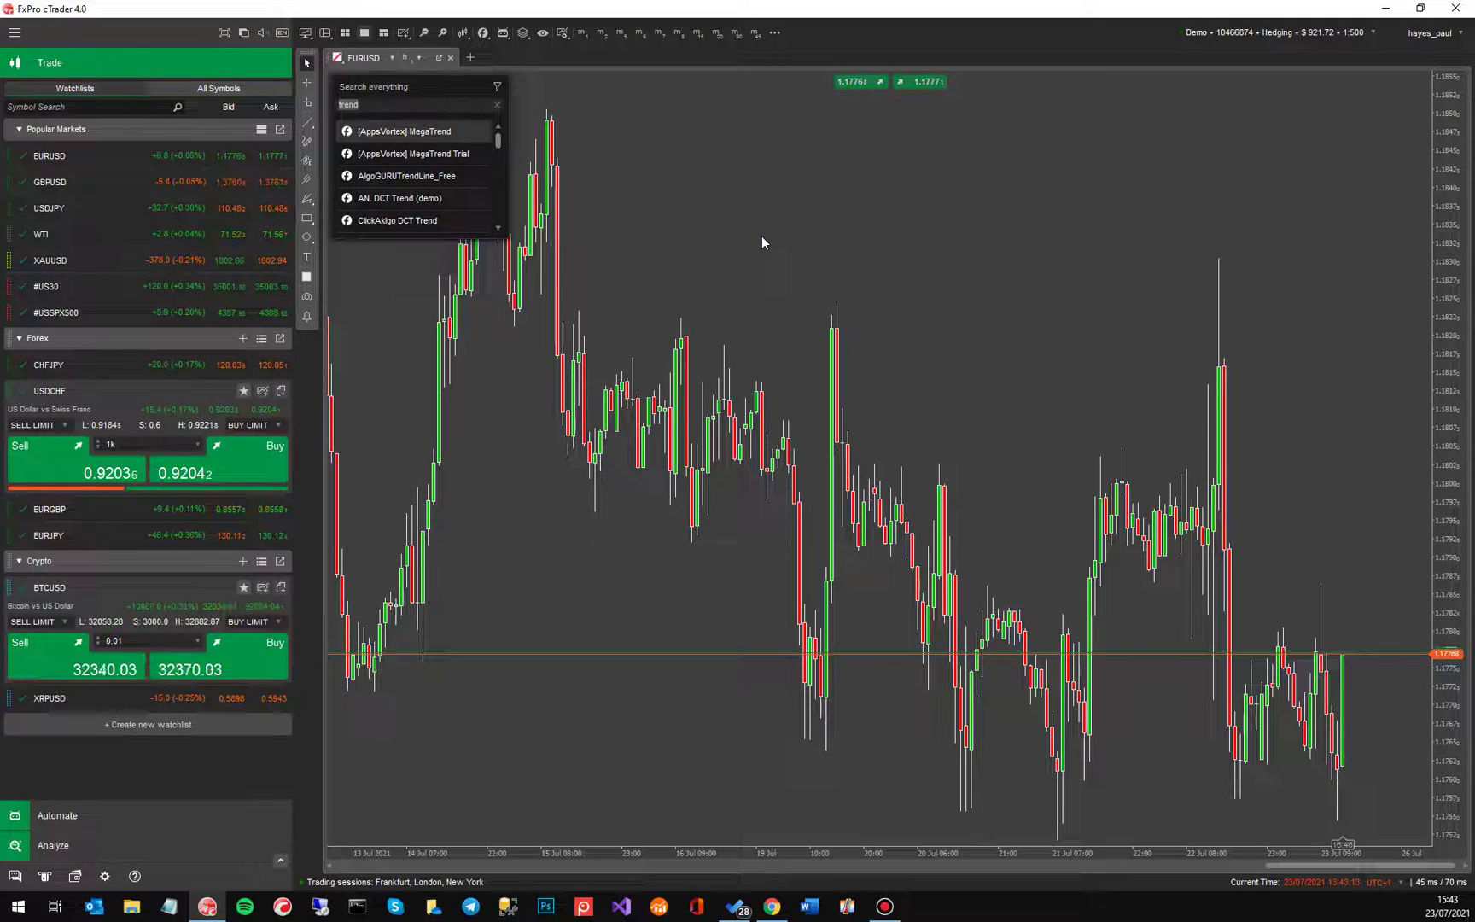
type("rend")
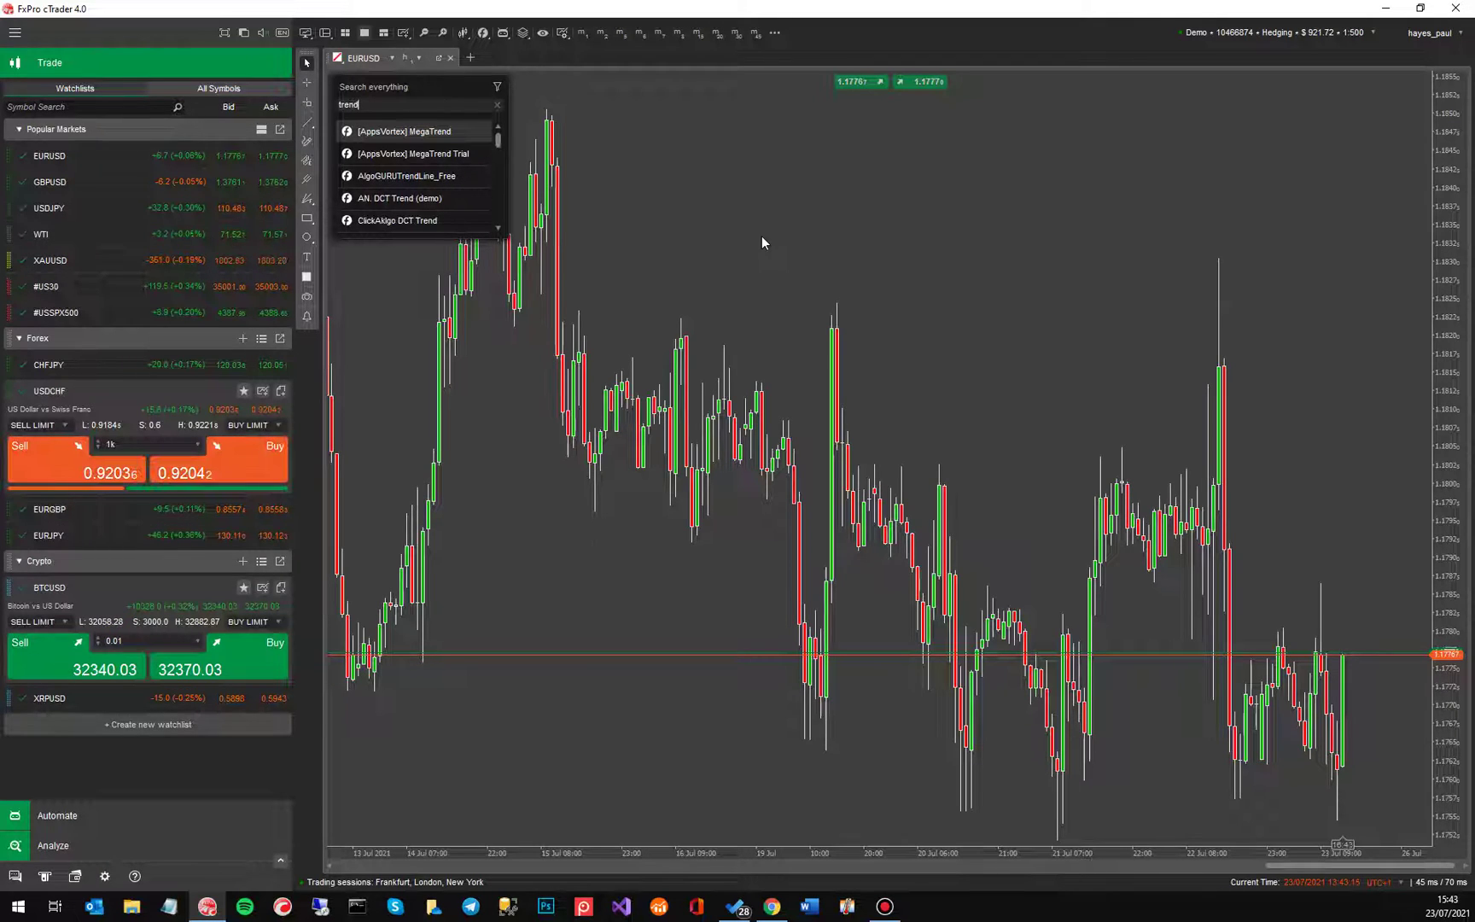
mouse_move(499, 137)
left_mouse_down()
mouse_move(499, 168)
mouse_move(498, 132)
left_mouse_up()
scroll(466, 177, "down", 4)
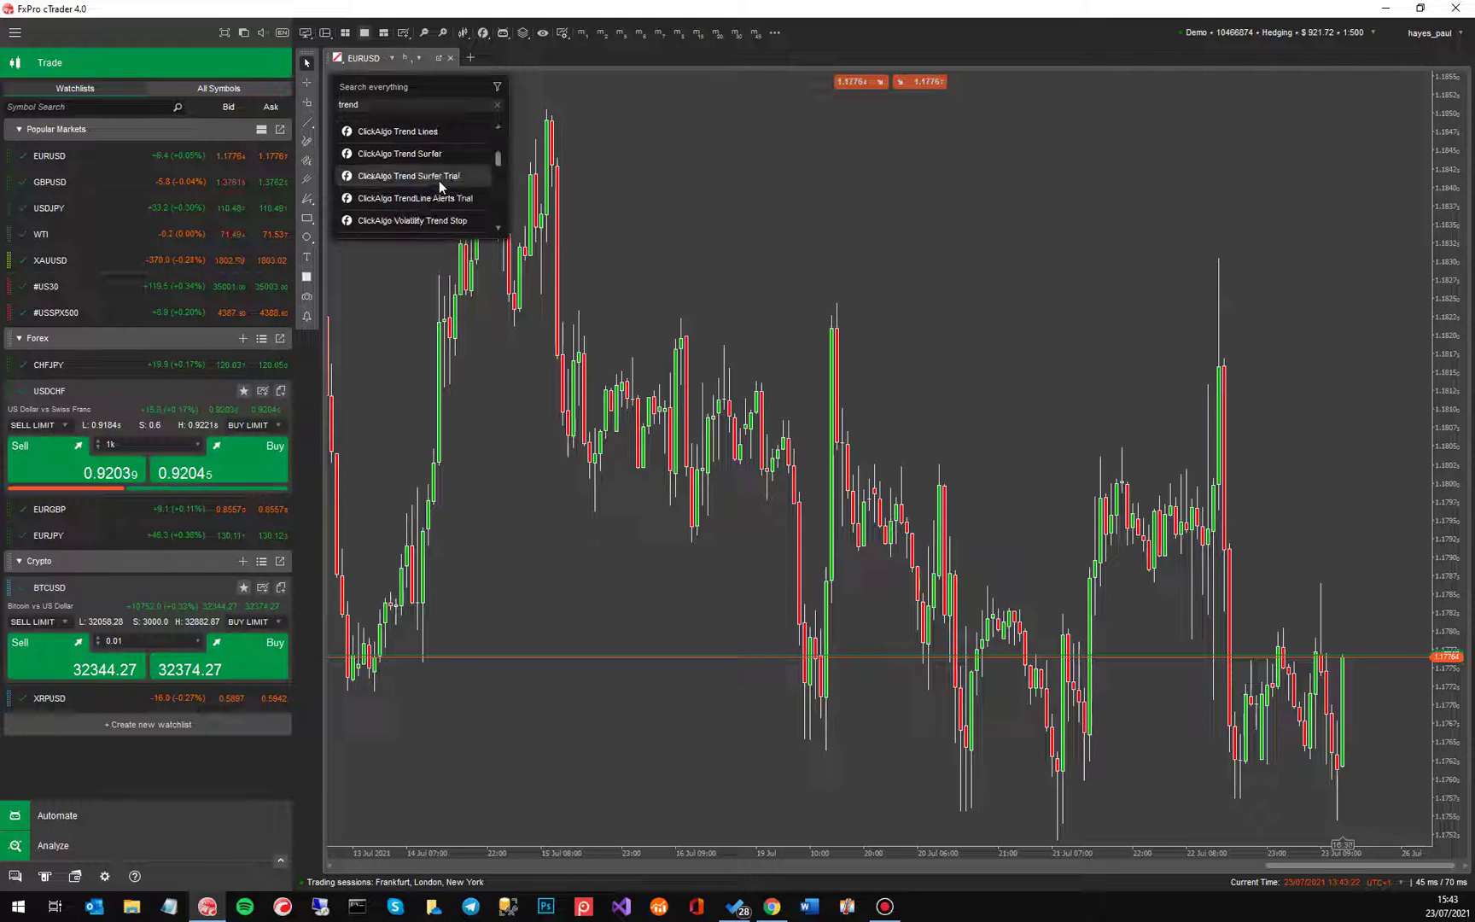
left_click(460, 198)
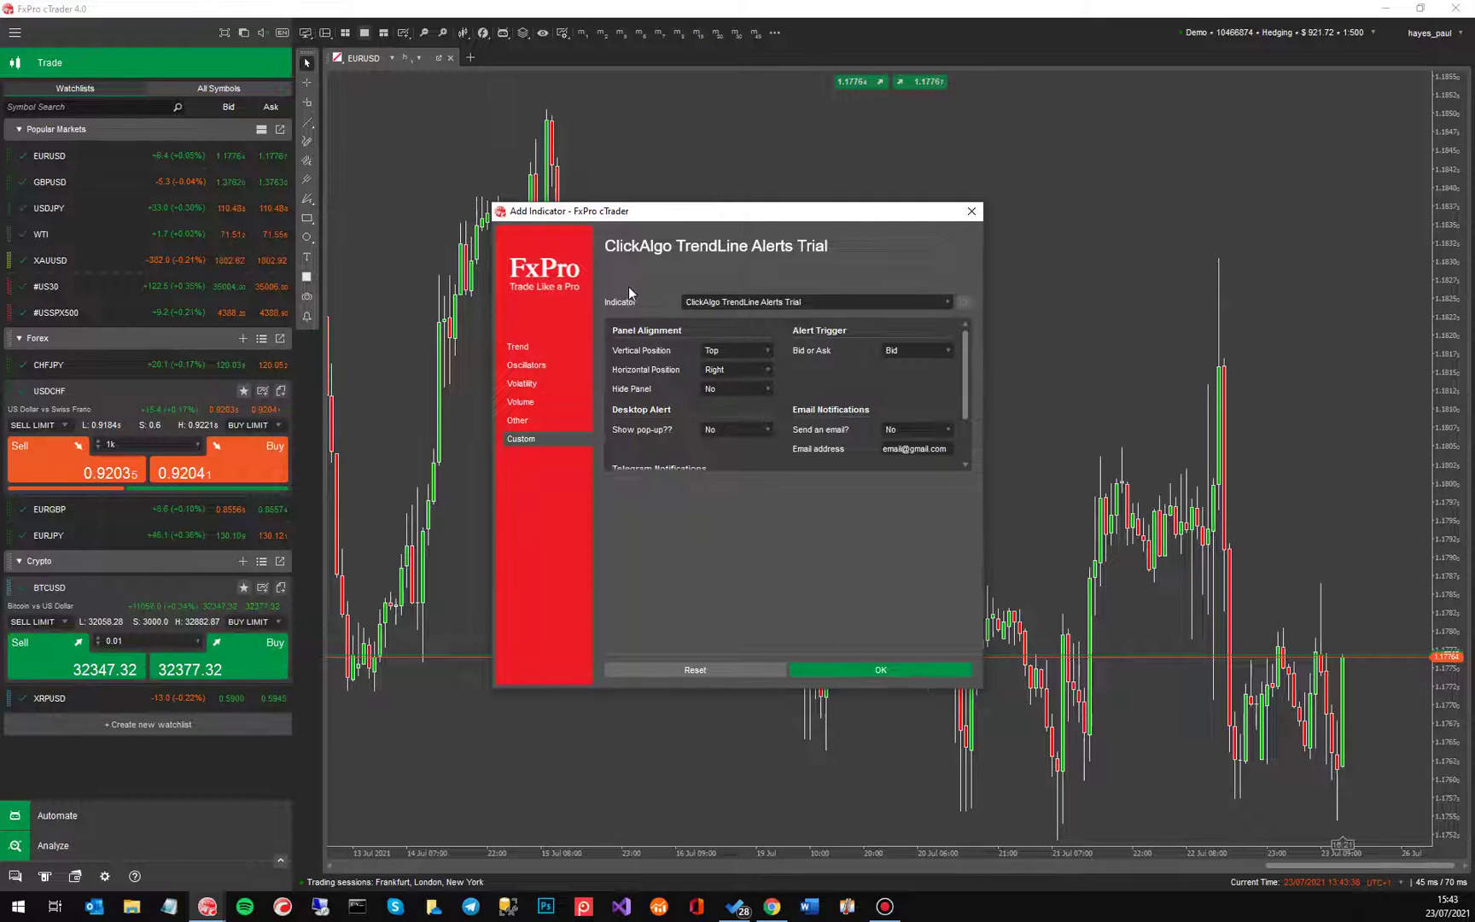
left_click(649, 355)
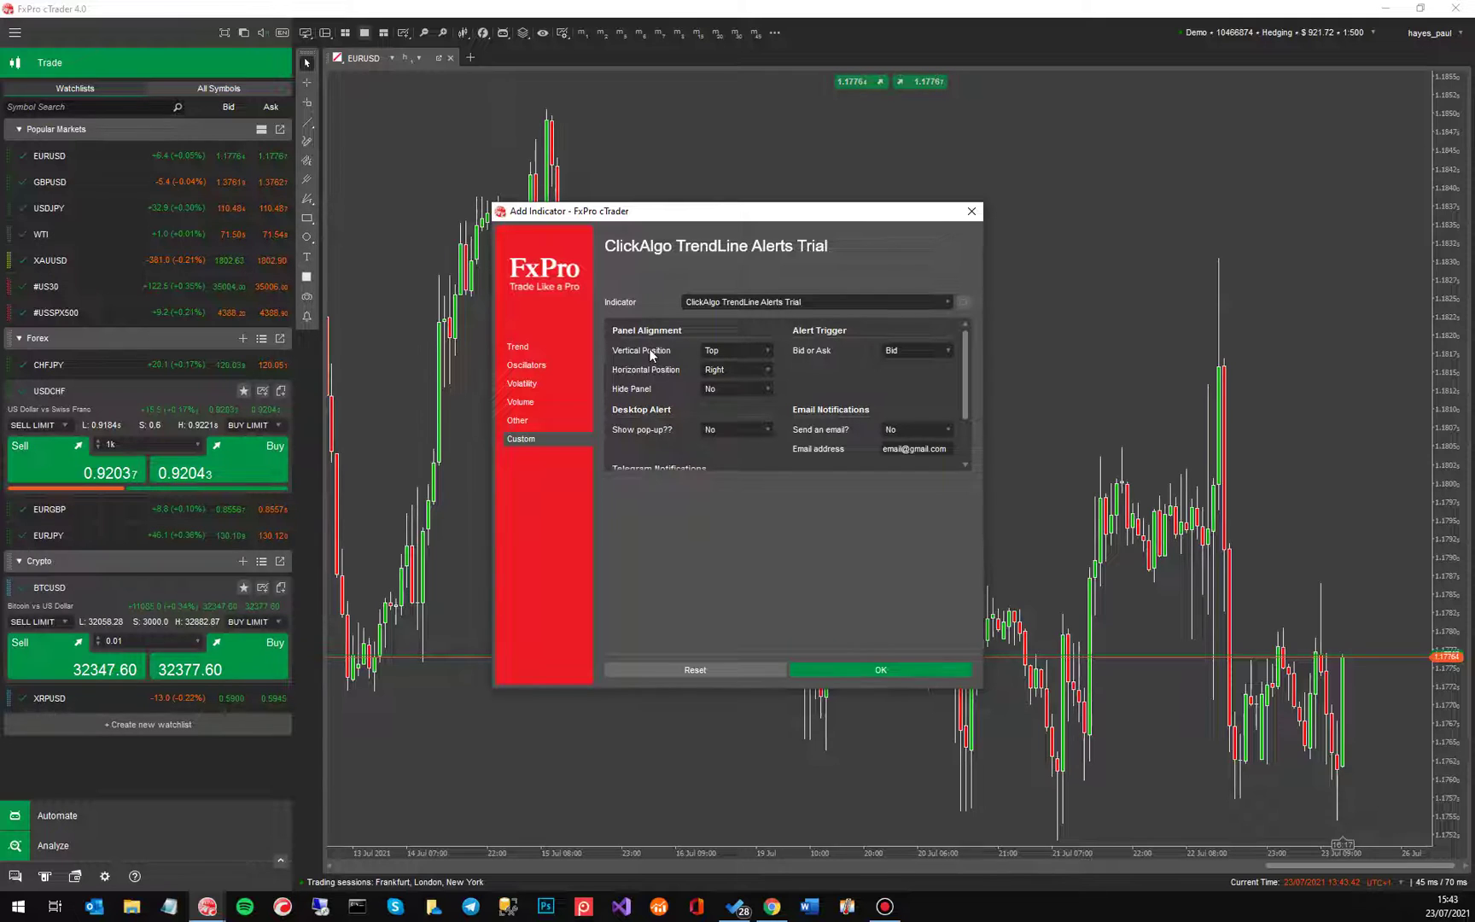
key("Escape")
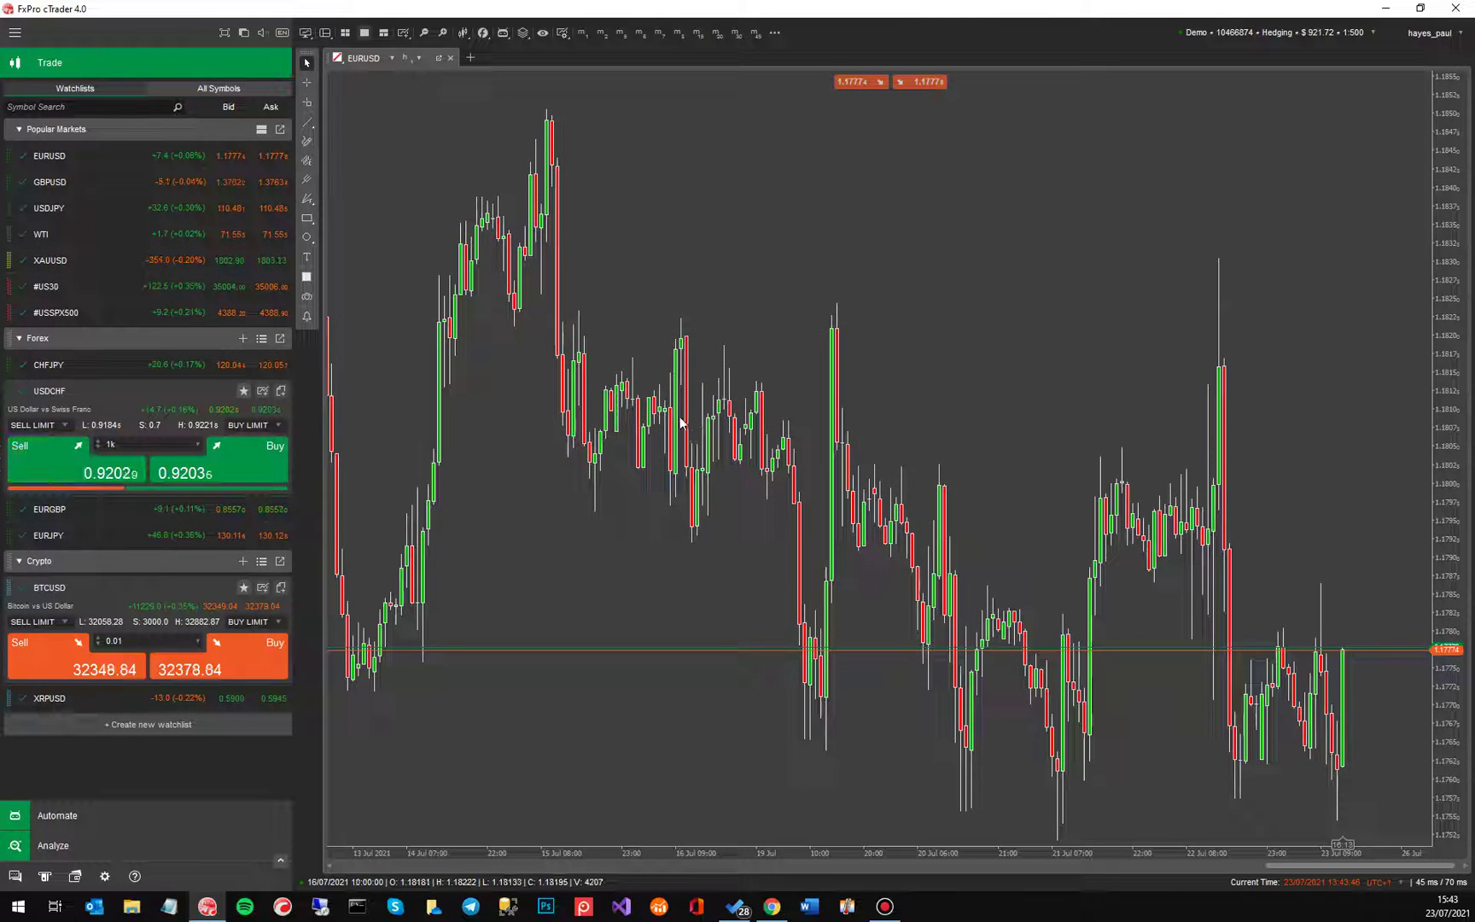
Search 'trend' again and reopen the TrendLine Alerts Trial indicator settings.
right_click(677, 413)
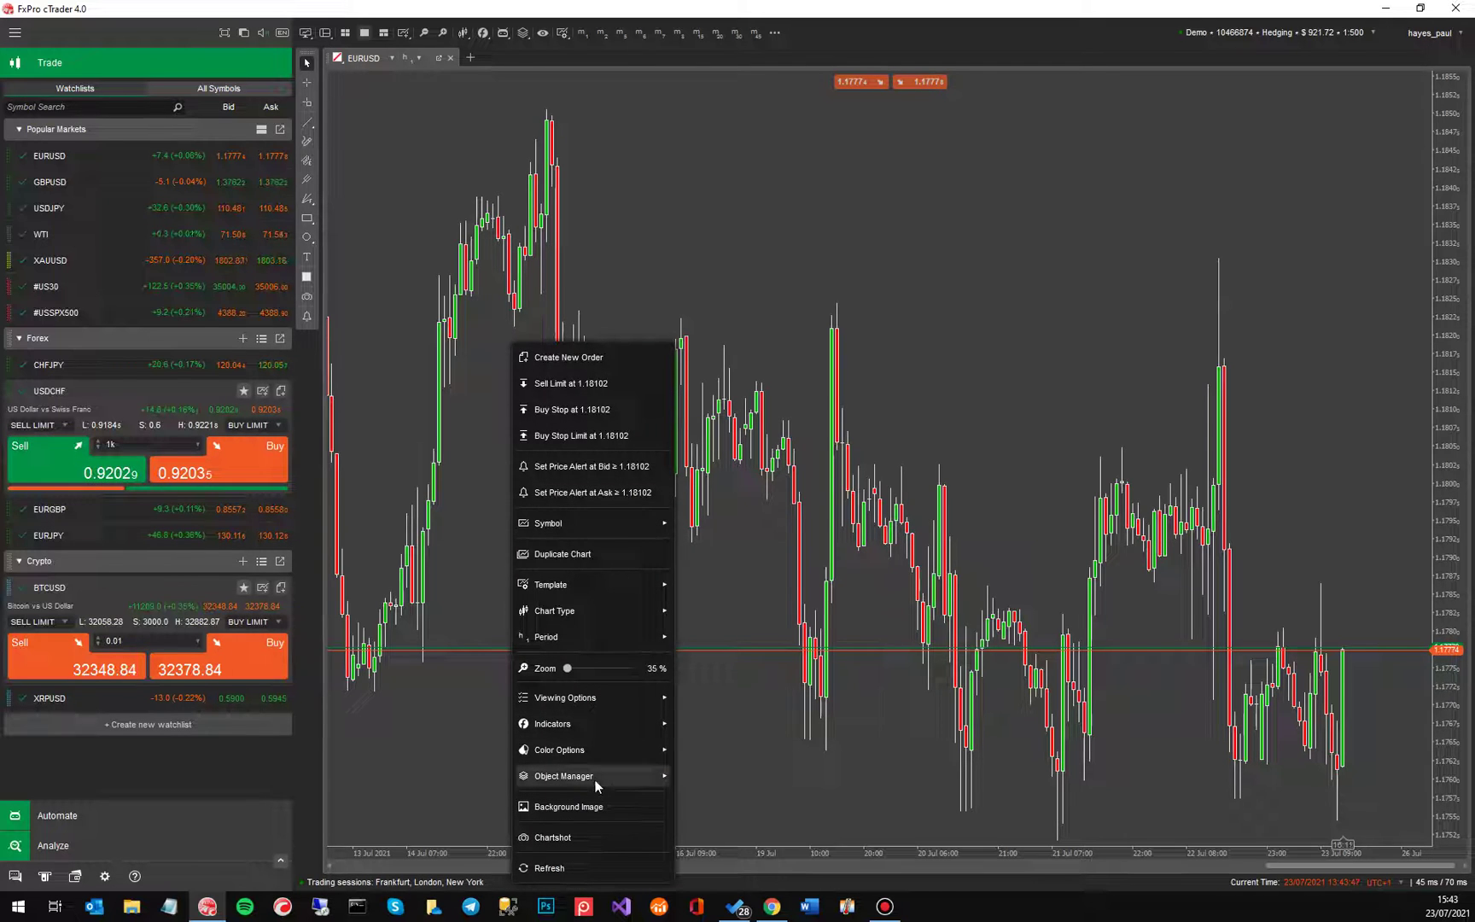
mouse_move(595, 776)
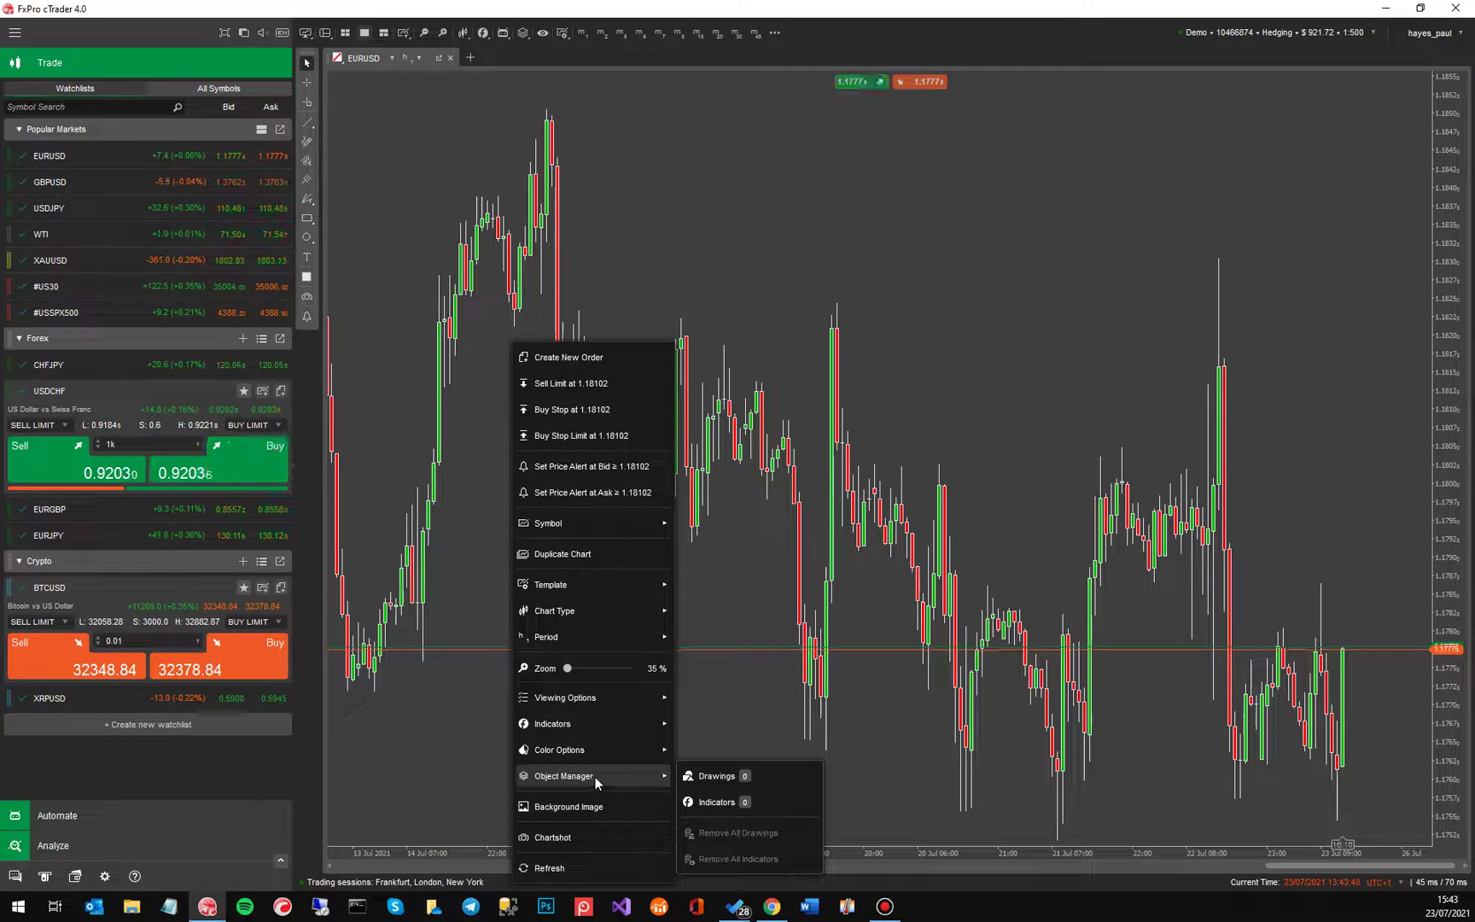
left_click(707, 215)
type("trend")
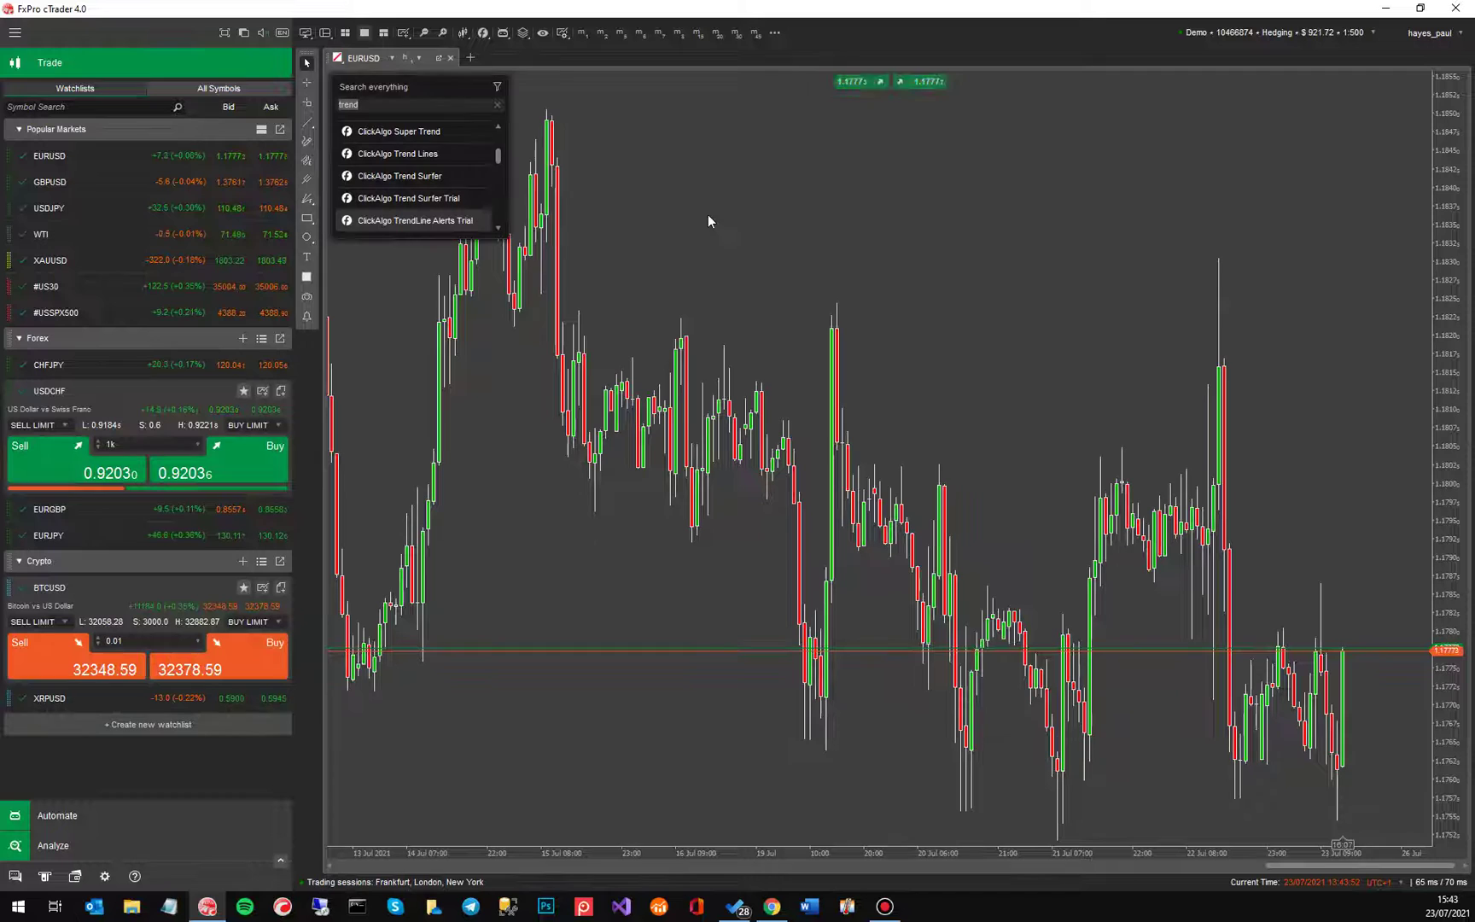
left_click(455, 223)
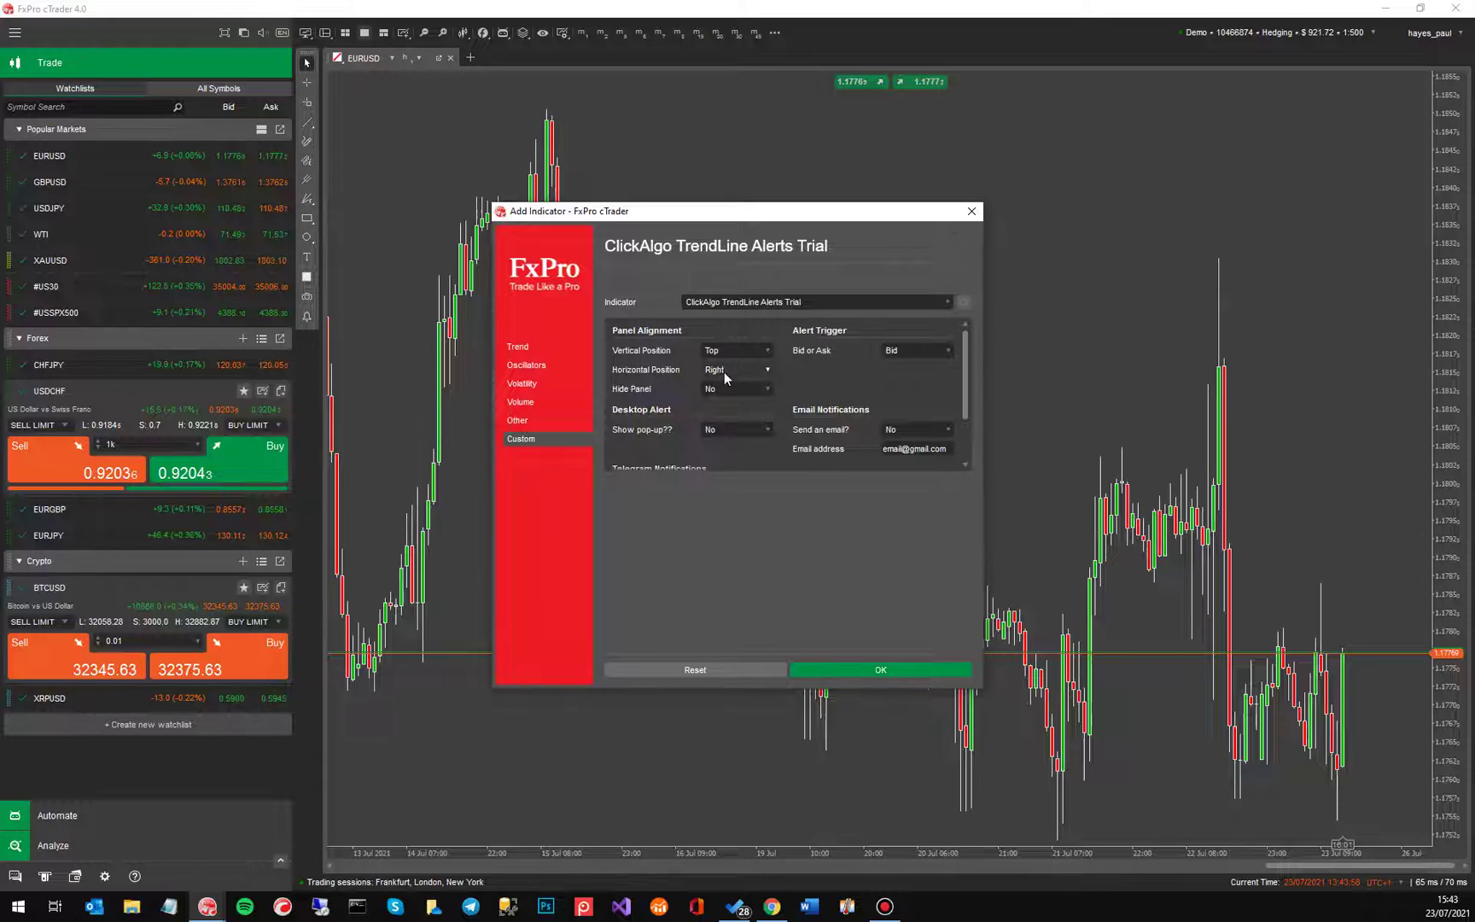
Review the Hide Panel choices, keep Bid as the alert trigger, and set Show pop-up to Yes.
left_click(724, 390)
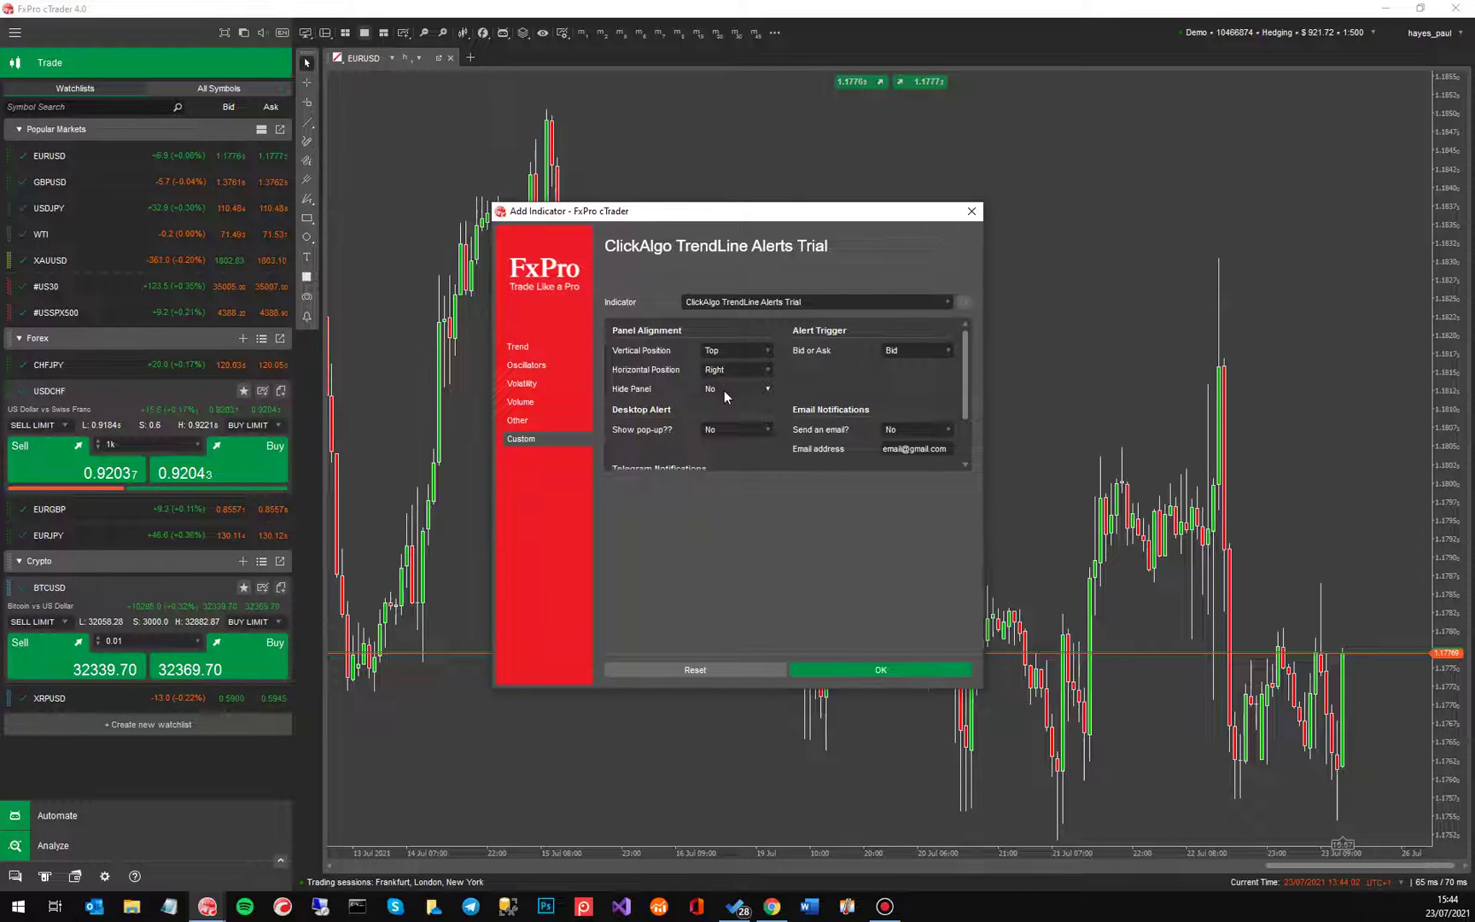
left_click(914, 352)
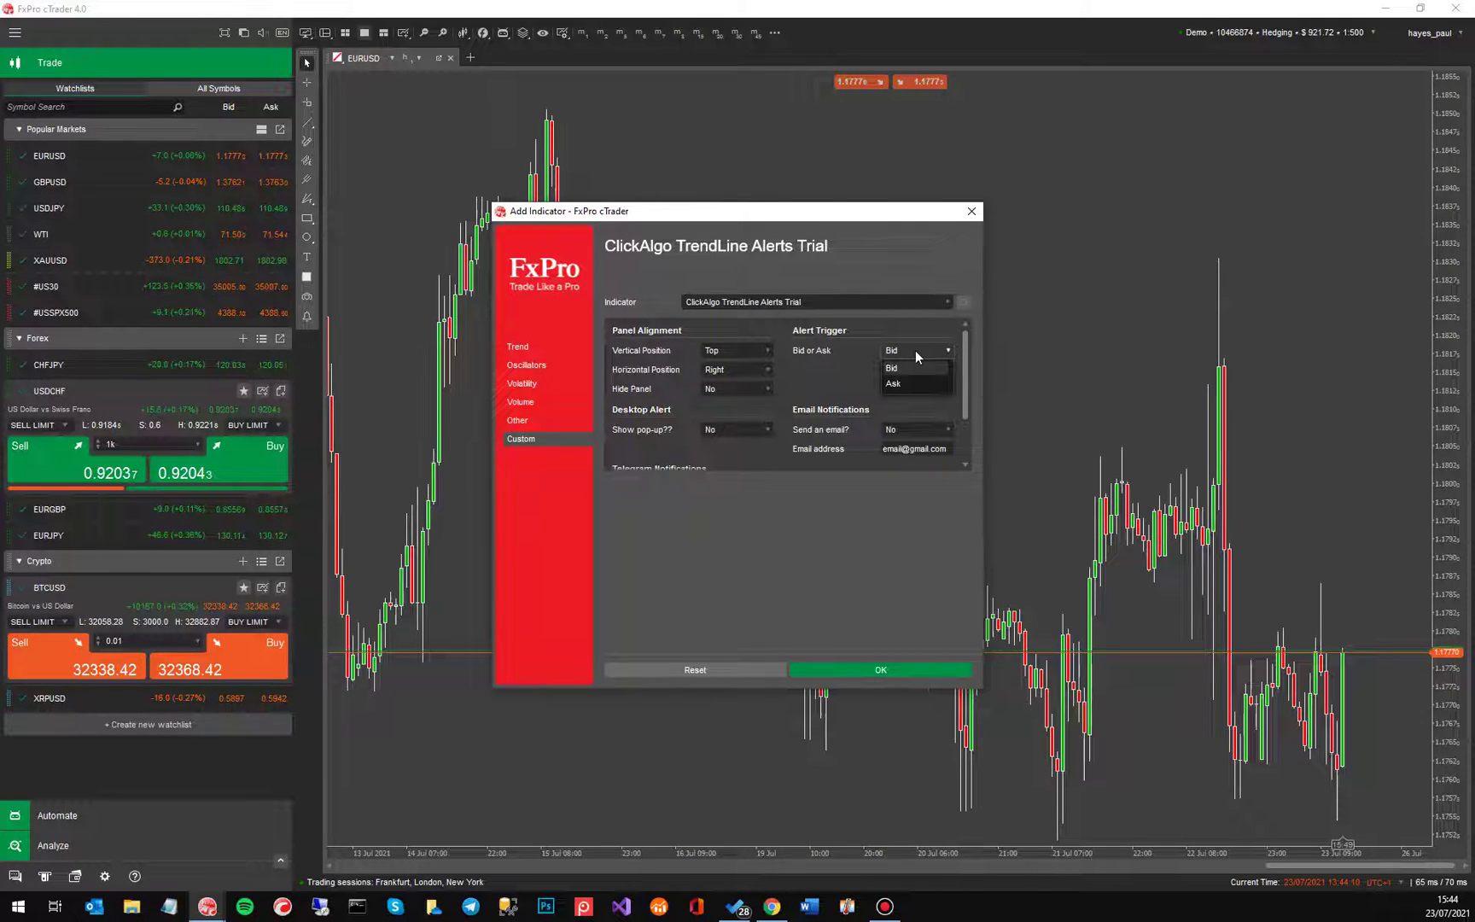
left_click(915, 349)
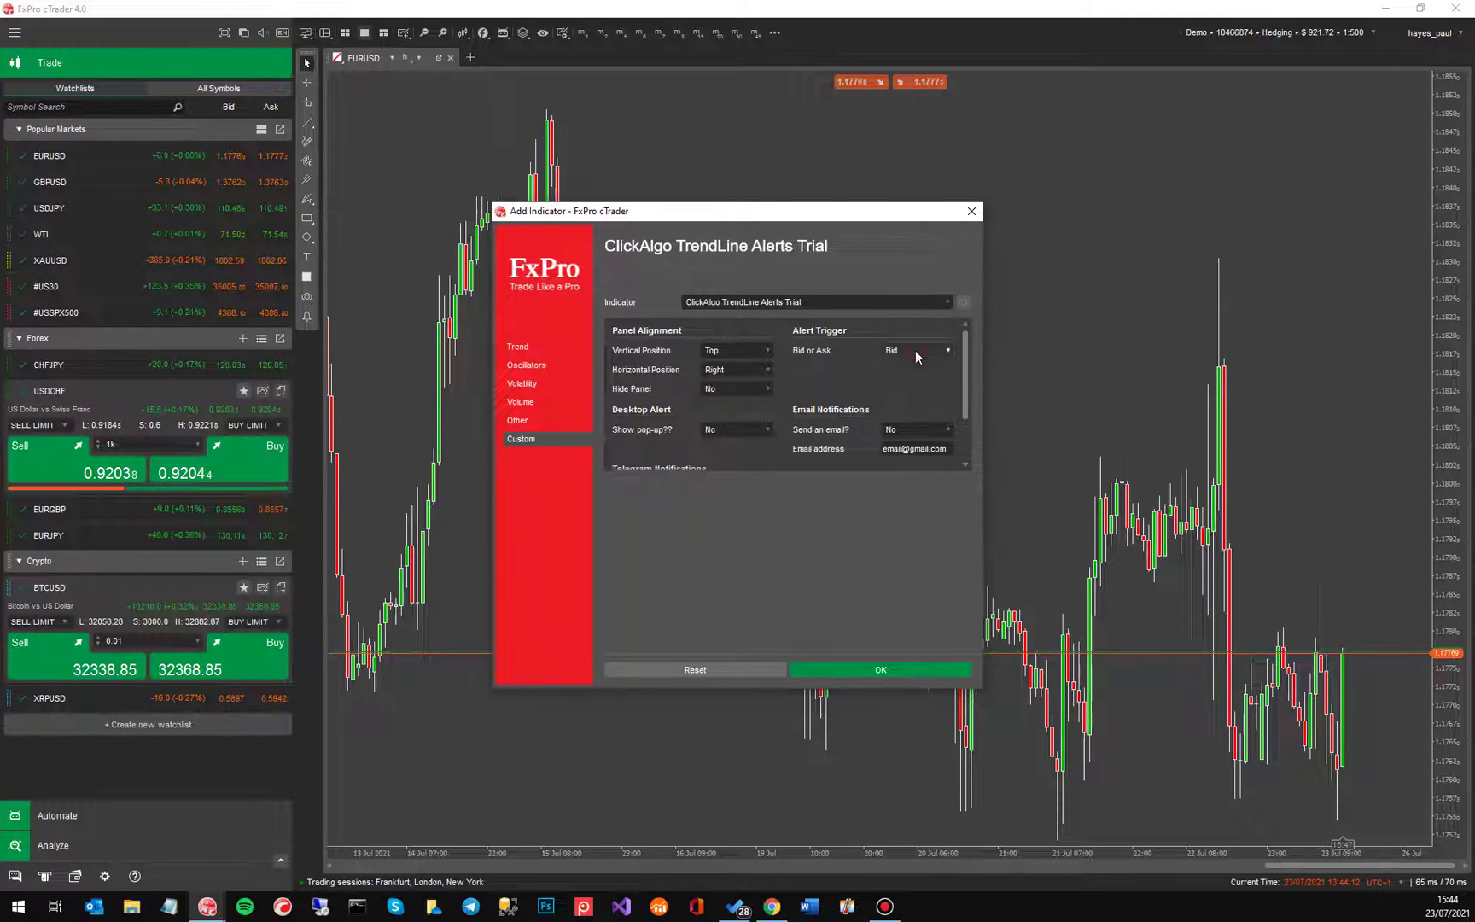
left_click_drag(964, 353, 970, 399)
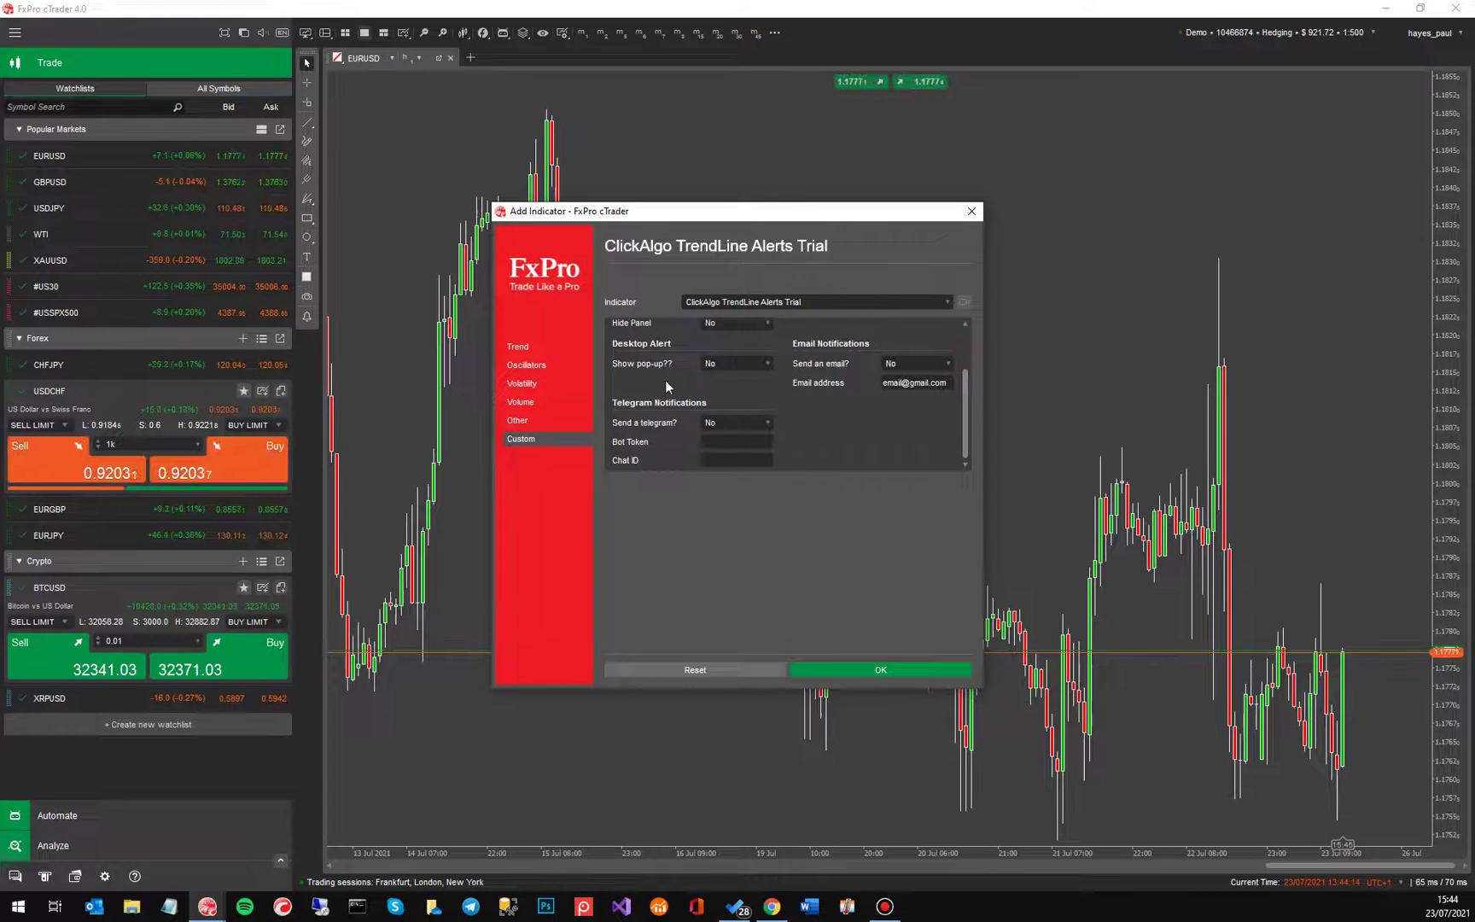
left_click(722, 364)
left_click(722, 383)
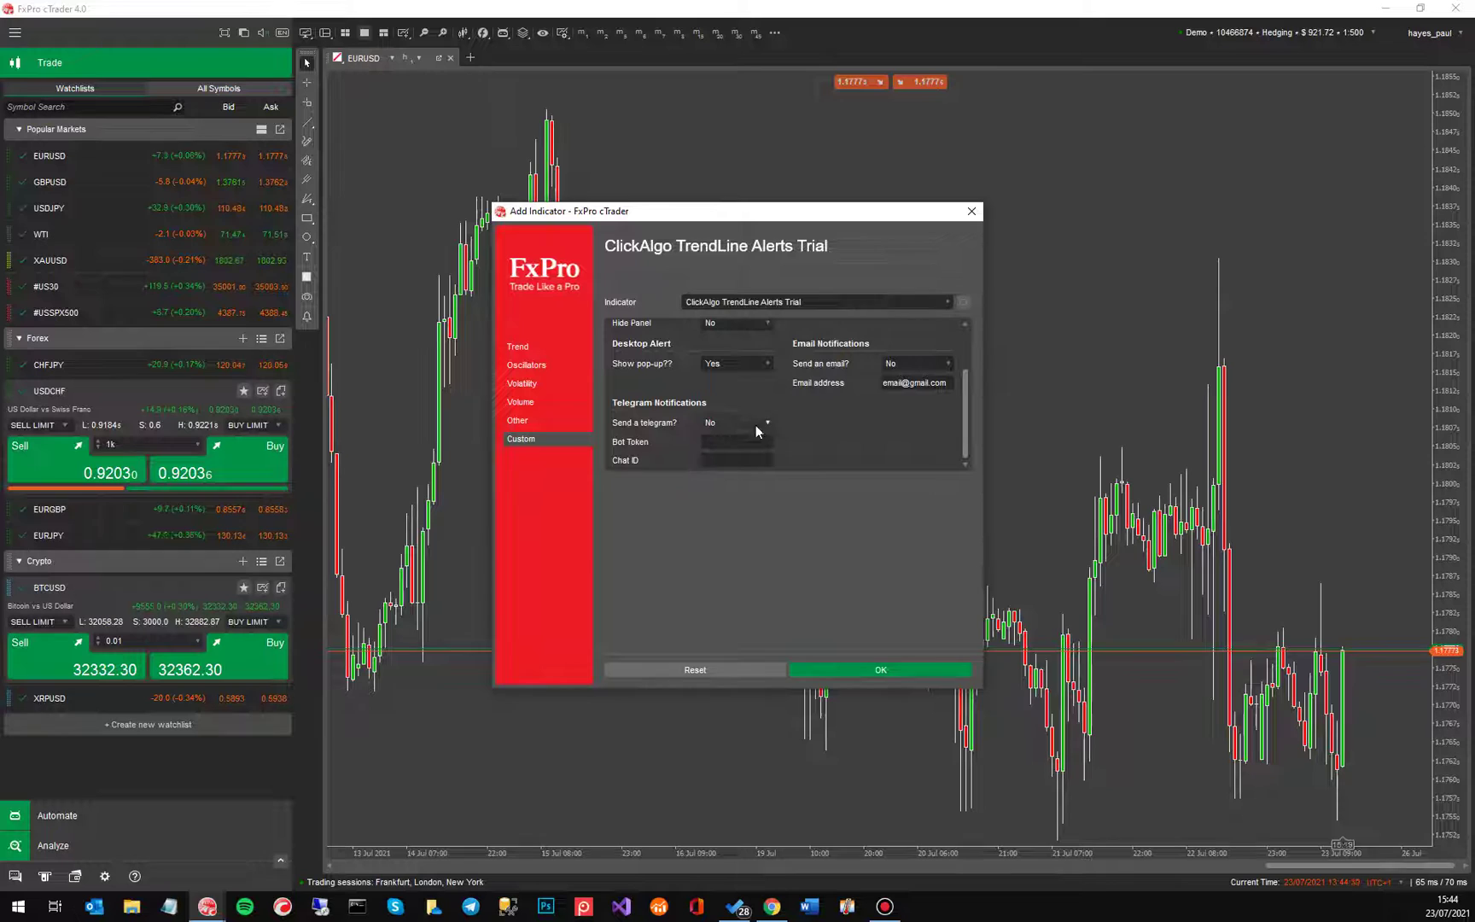
Confirm the indicator settings, grant full access rights, and continue past the trial licence notice.
left_click(872, 670)
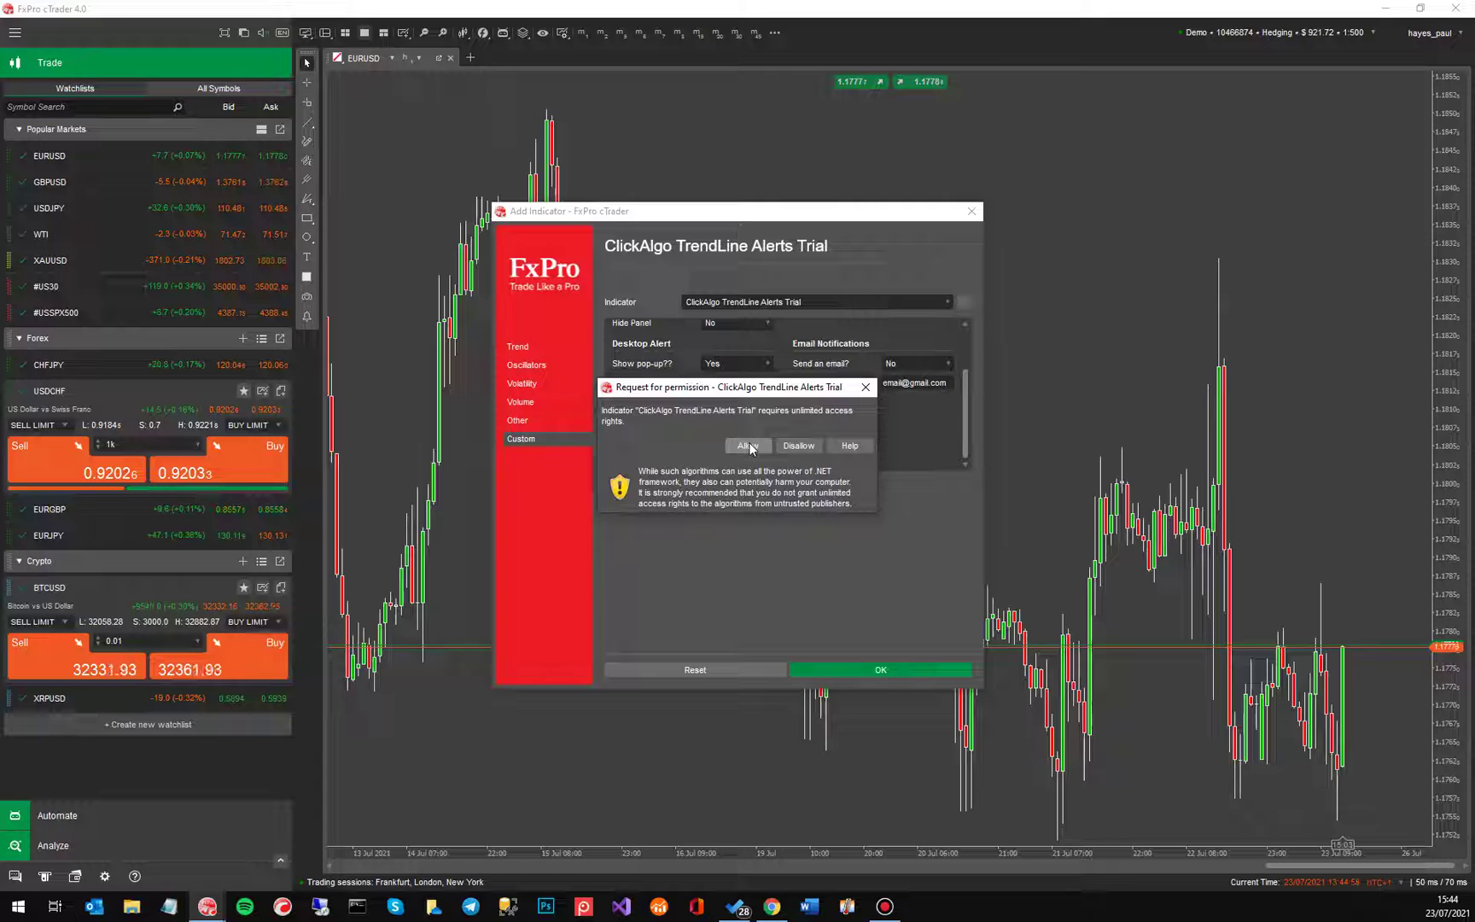
left_click(748, 446)
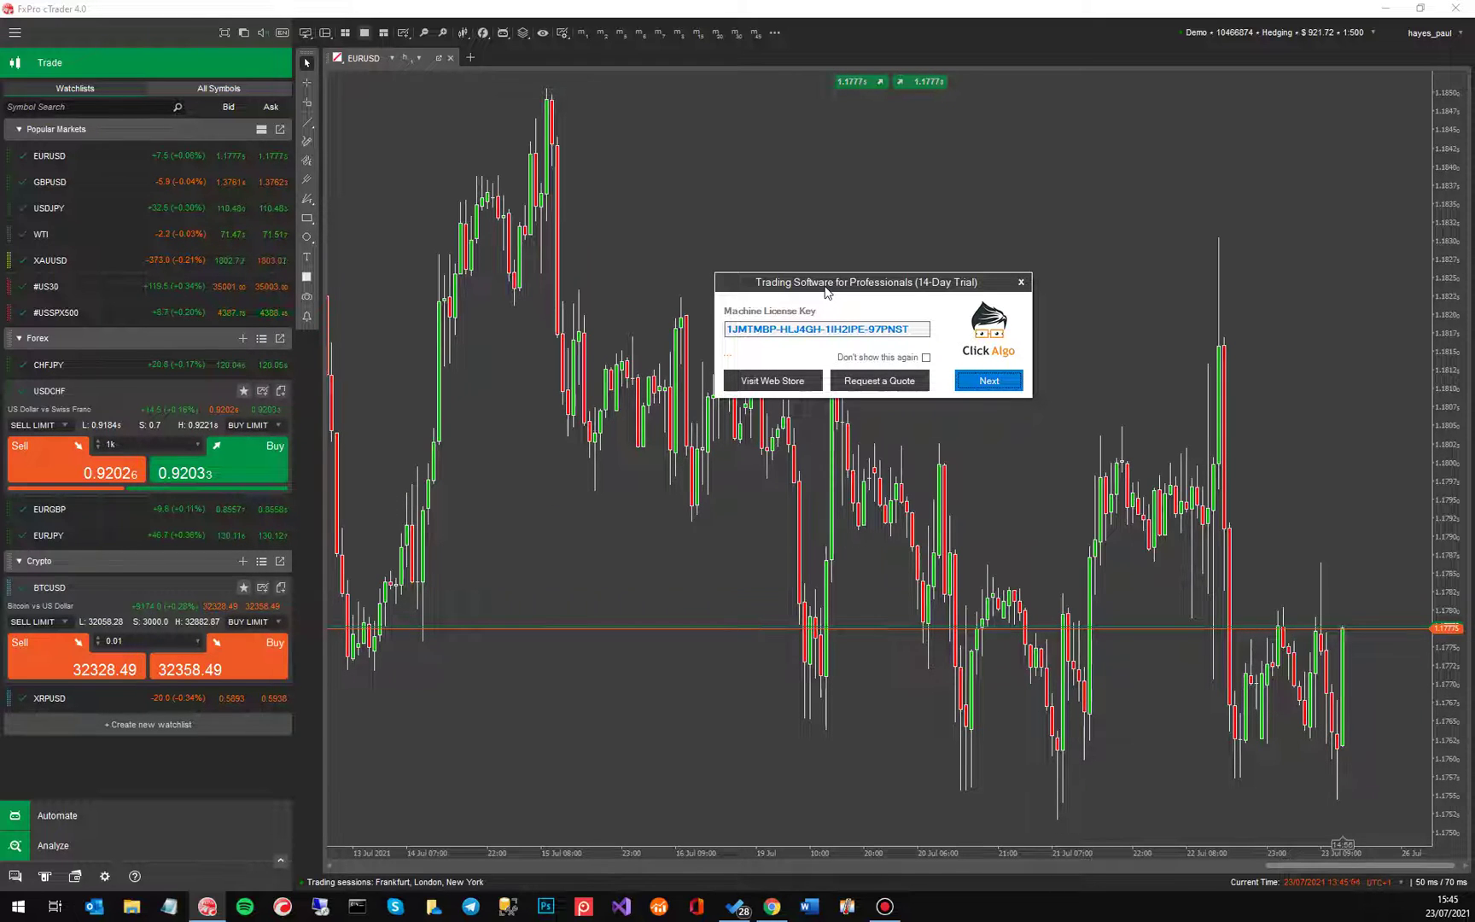
left_click(995, 384)
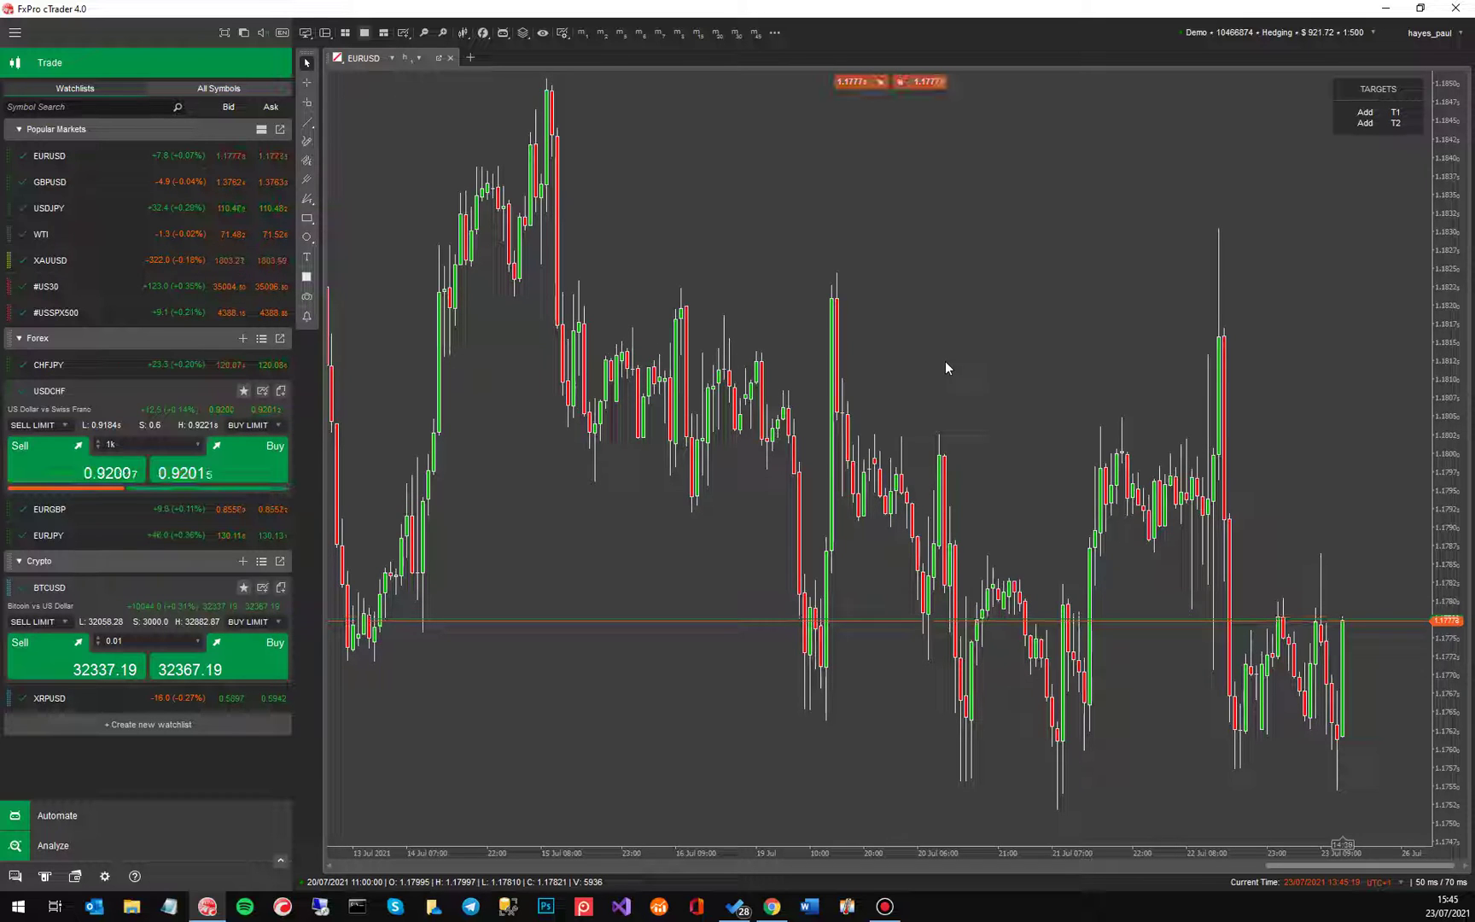
Change the EURUSD chart timeframe to 8 hours.
left_click(419, 58)
left_click(52, 324)
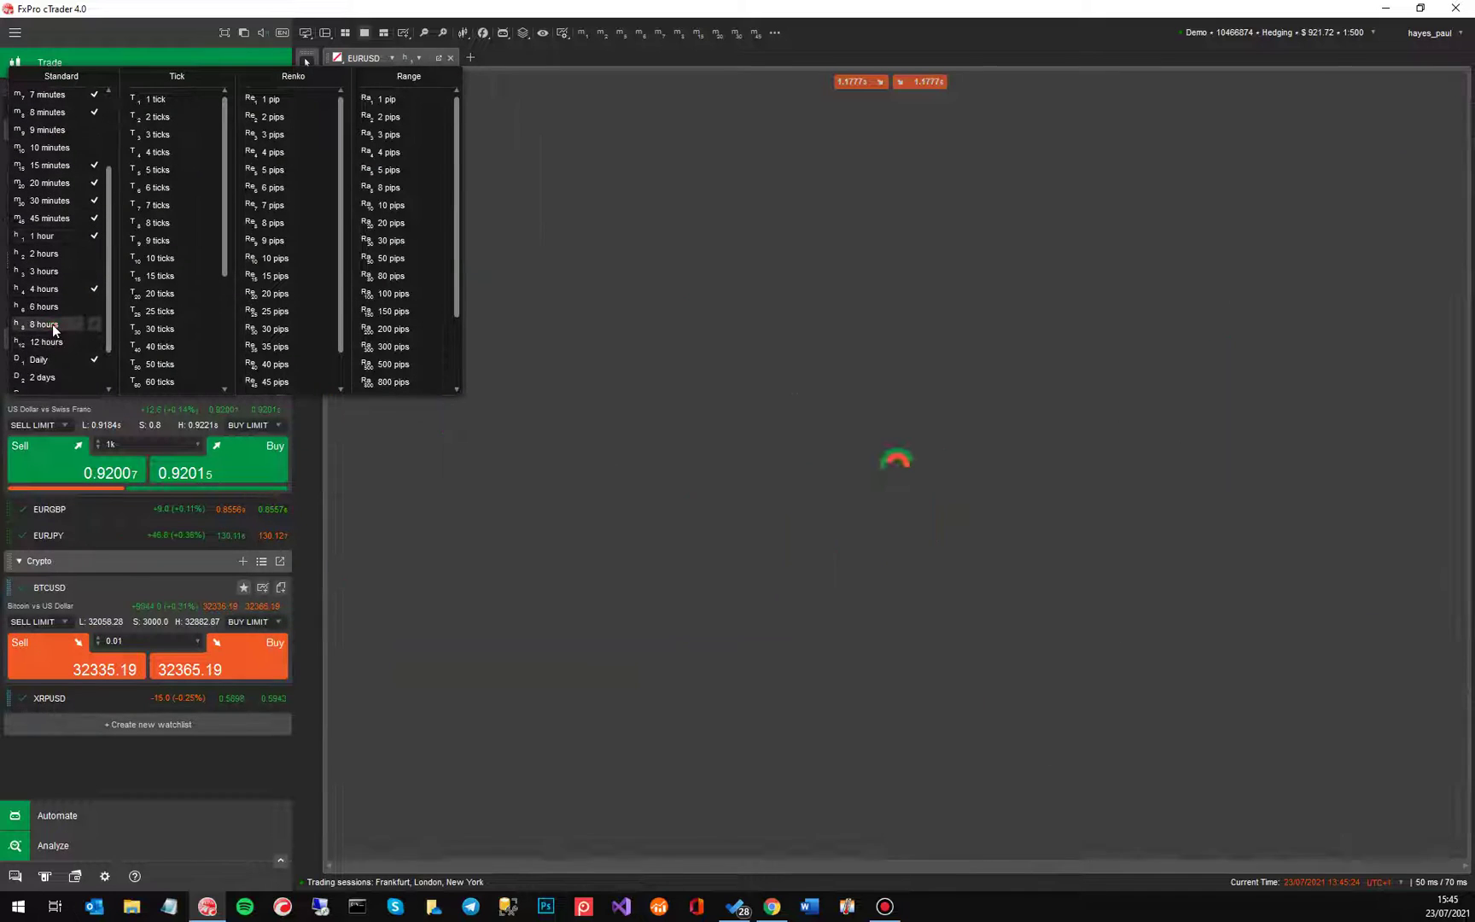
left_click(770, 441)
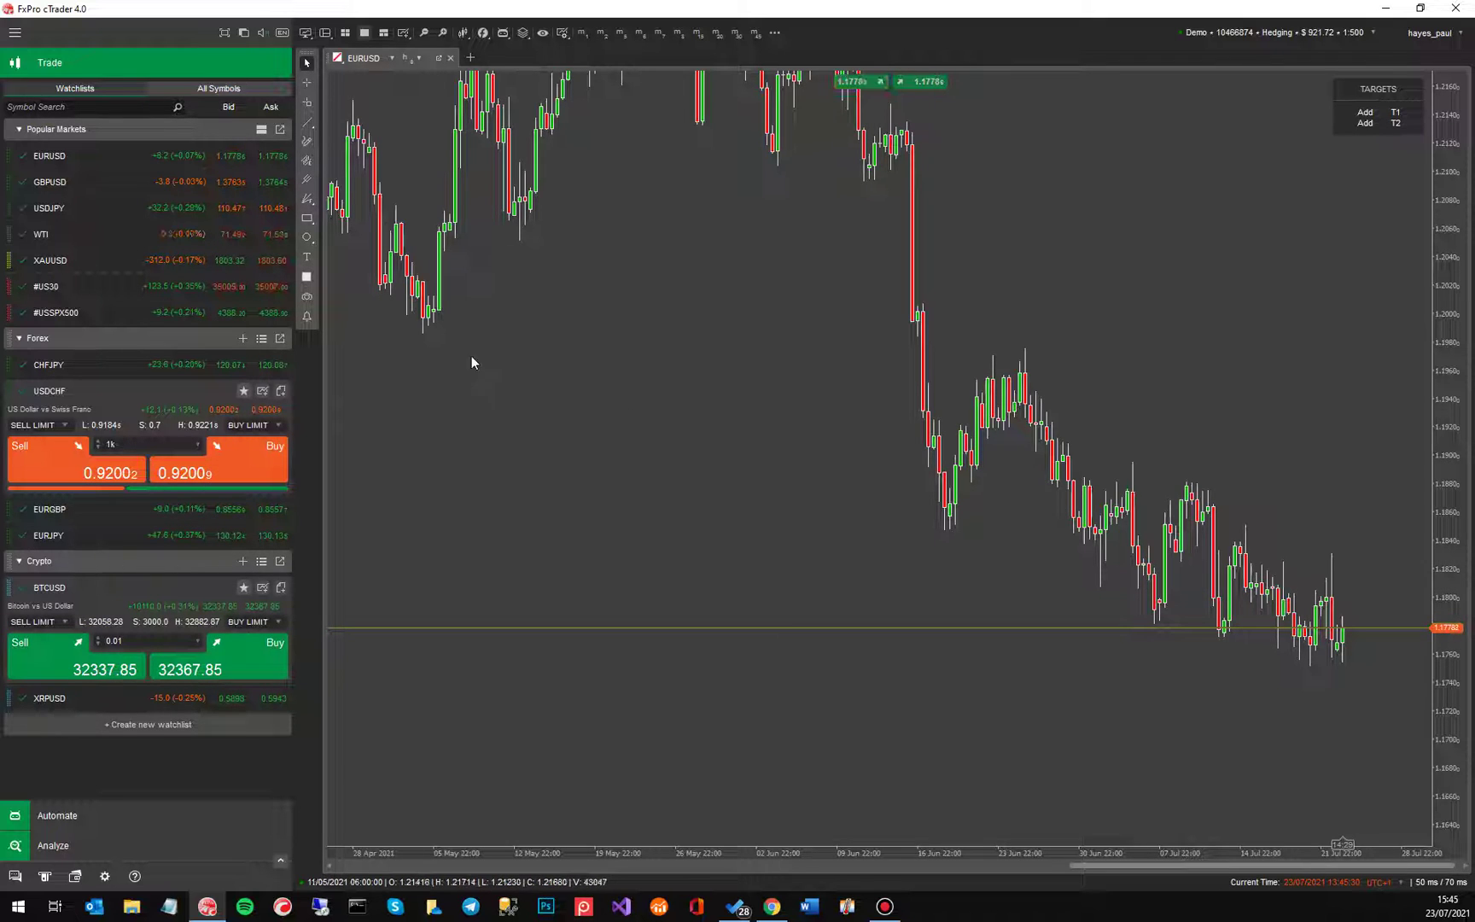
mouse_move(306, 123)
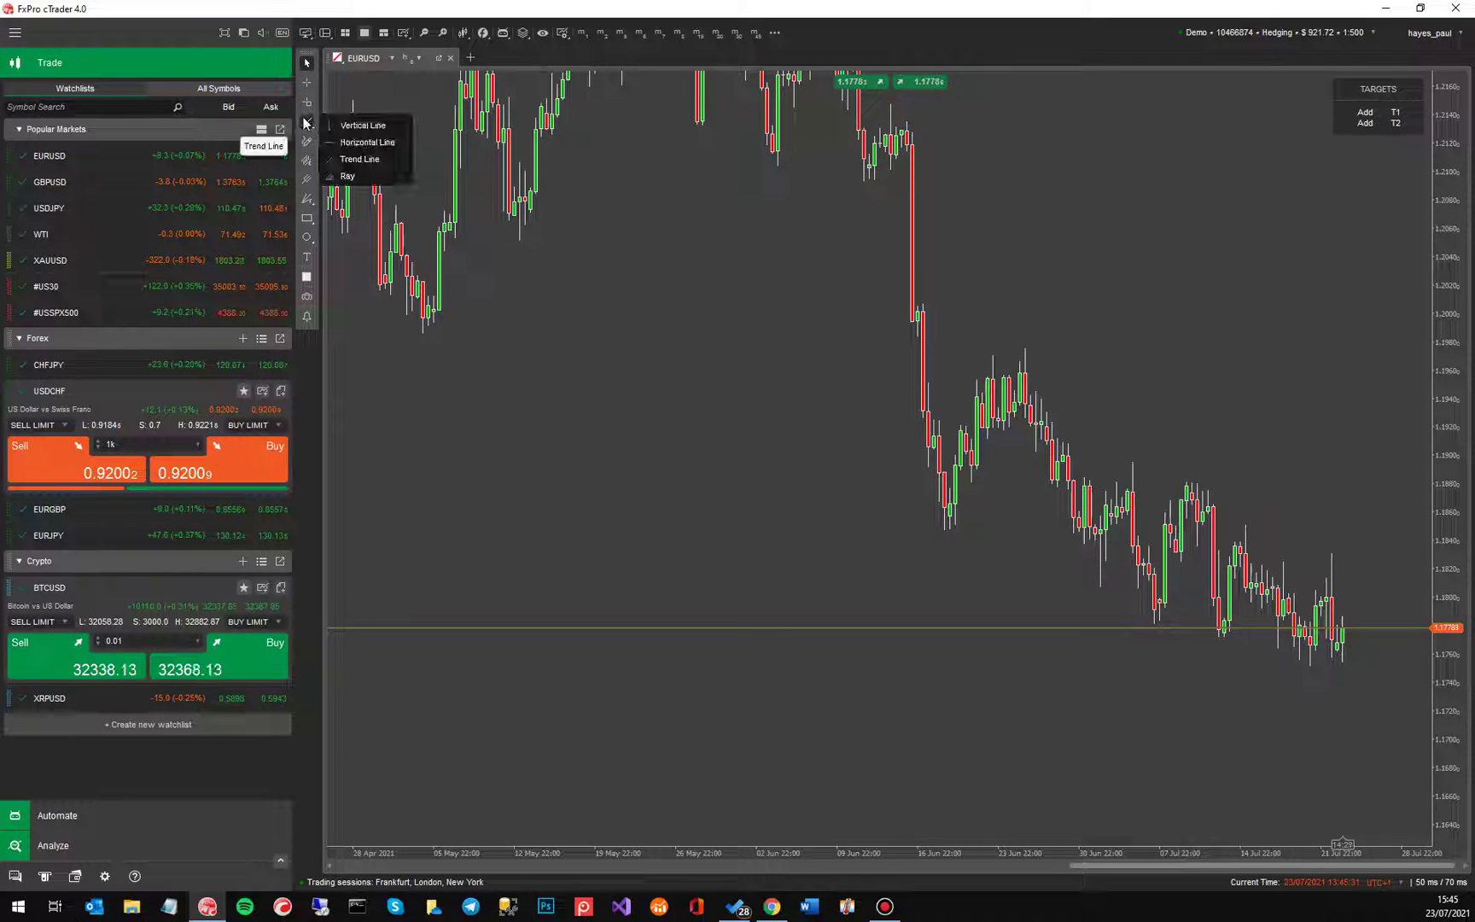
Draw an upper trend line along the falling highs since late June and a lower channel line.
left_click(350, 162)
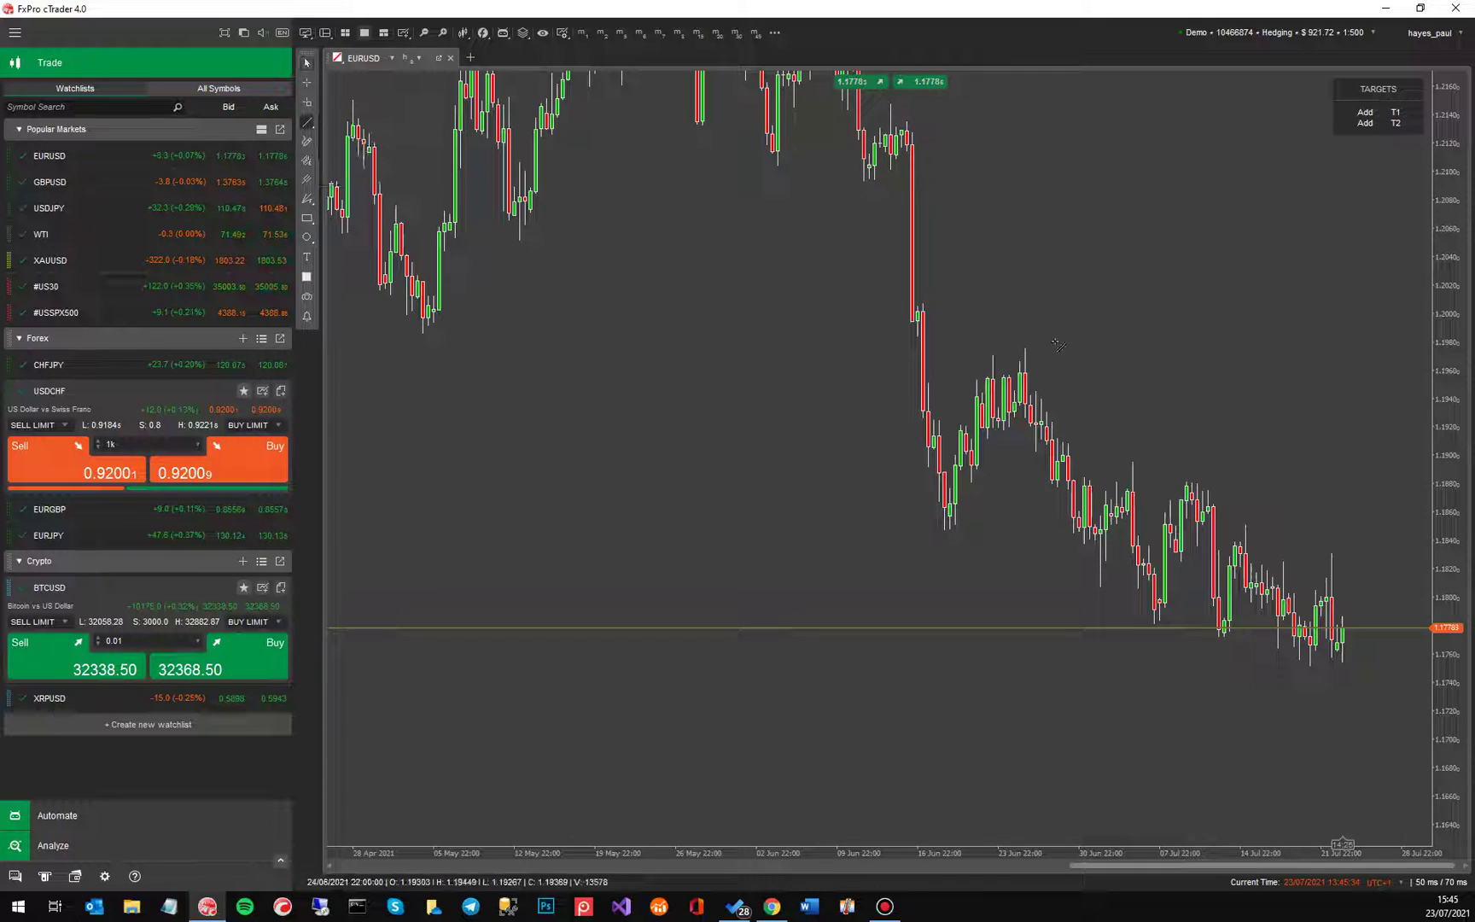
left_click_drag(1040, 360, 1332, 554)
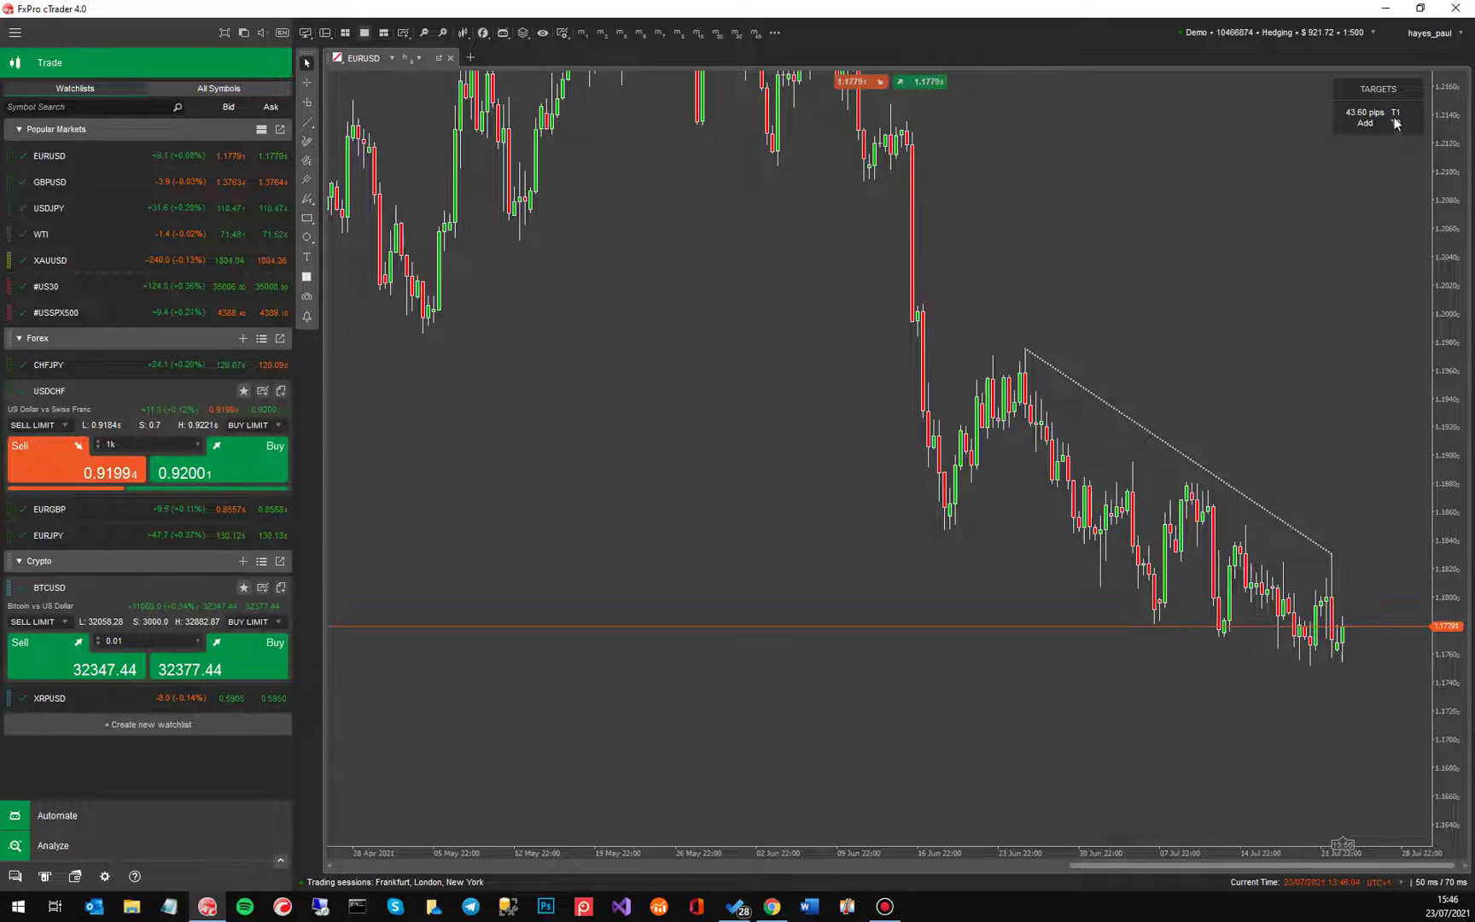
left_click(307, 122)
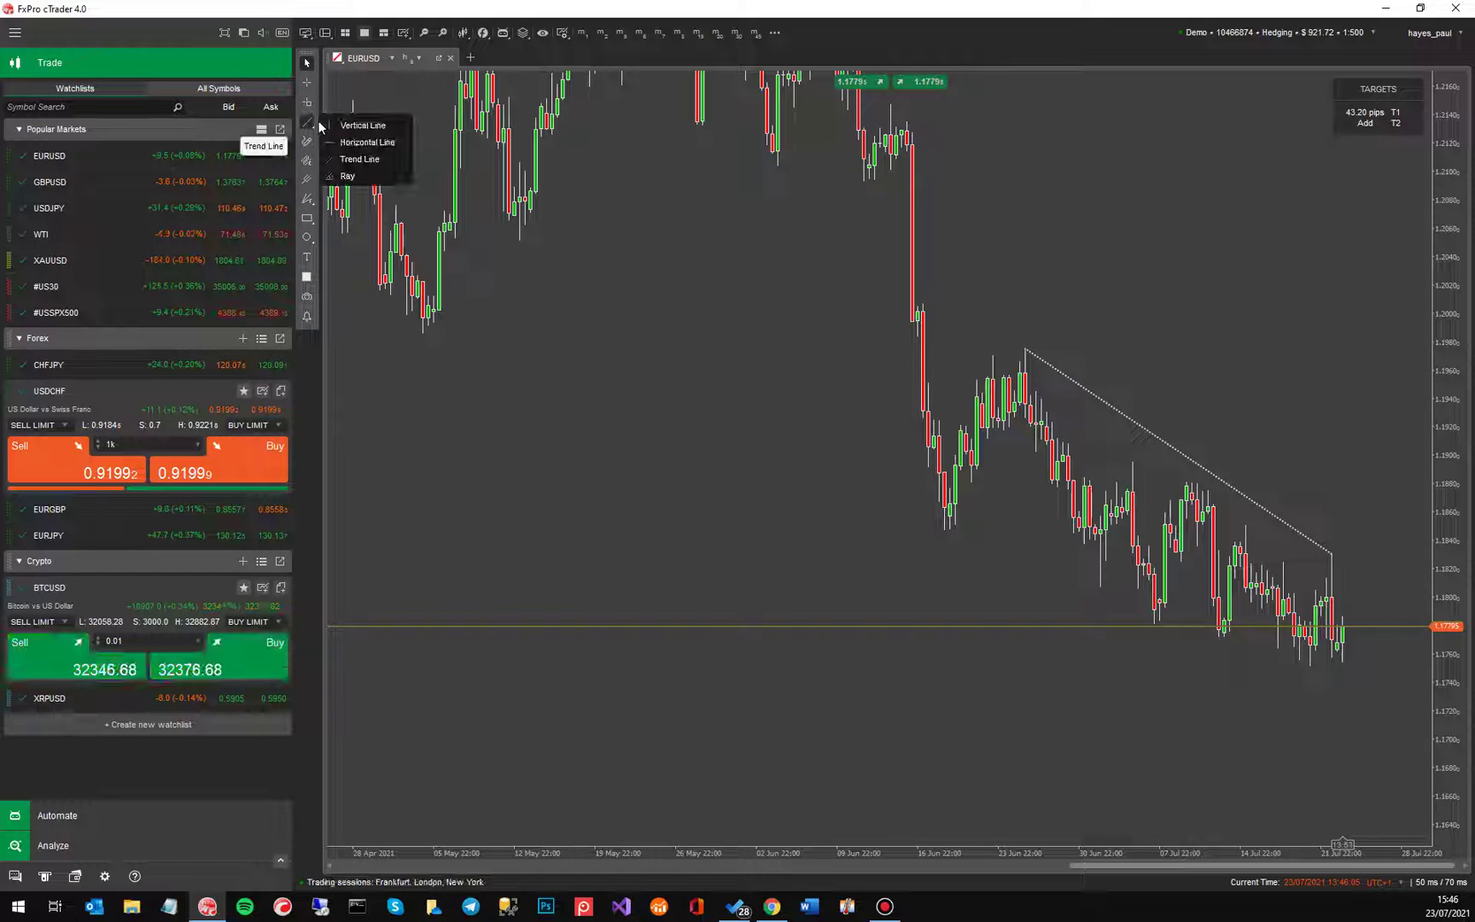
left_click(336, 161)
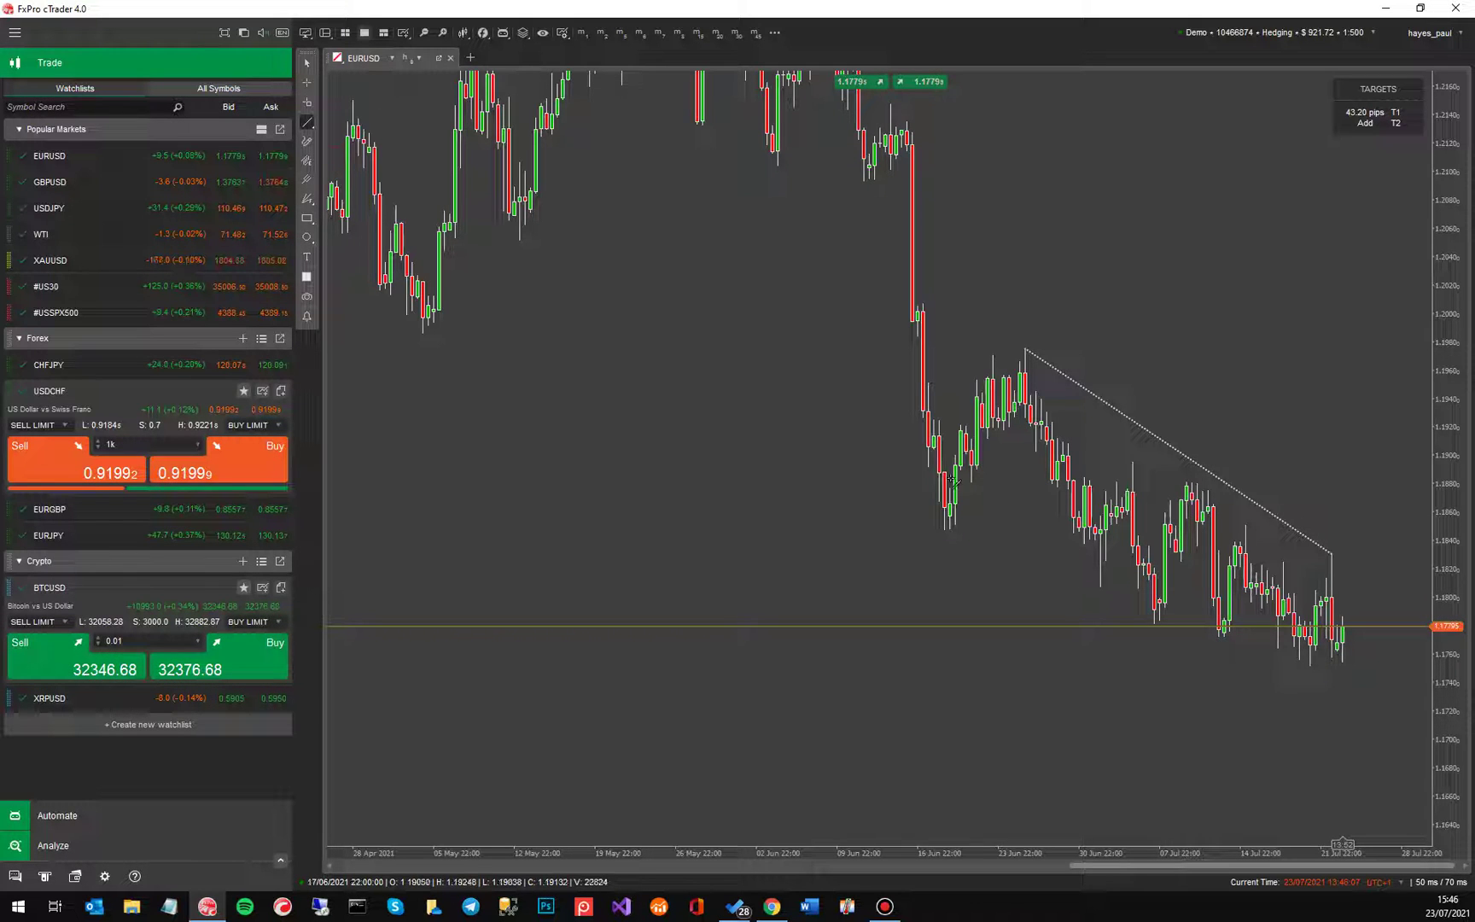
left_click(944, 529)
left_click(1310, 664)
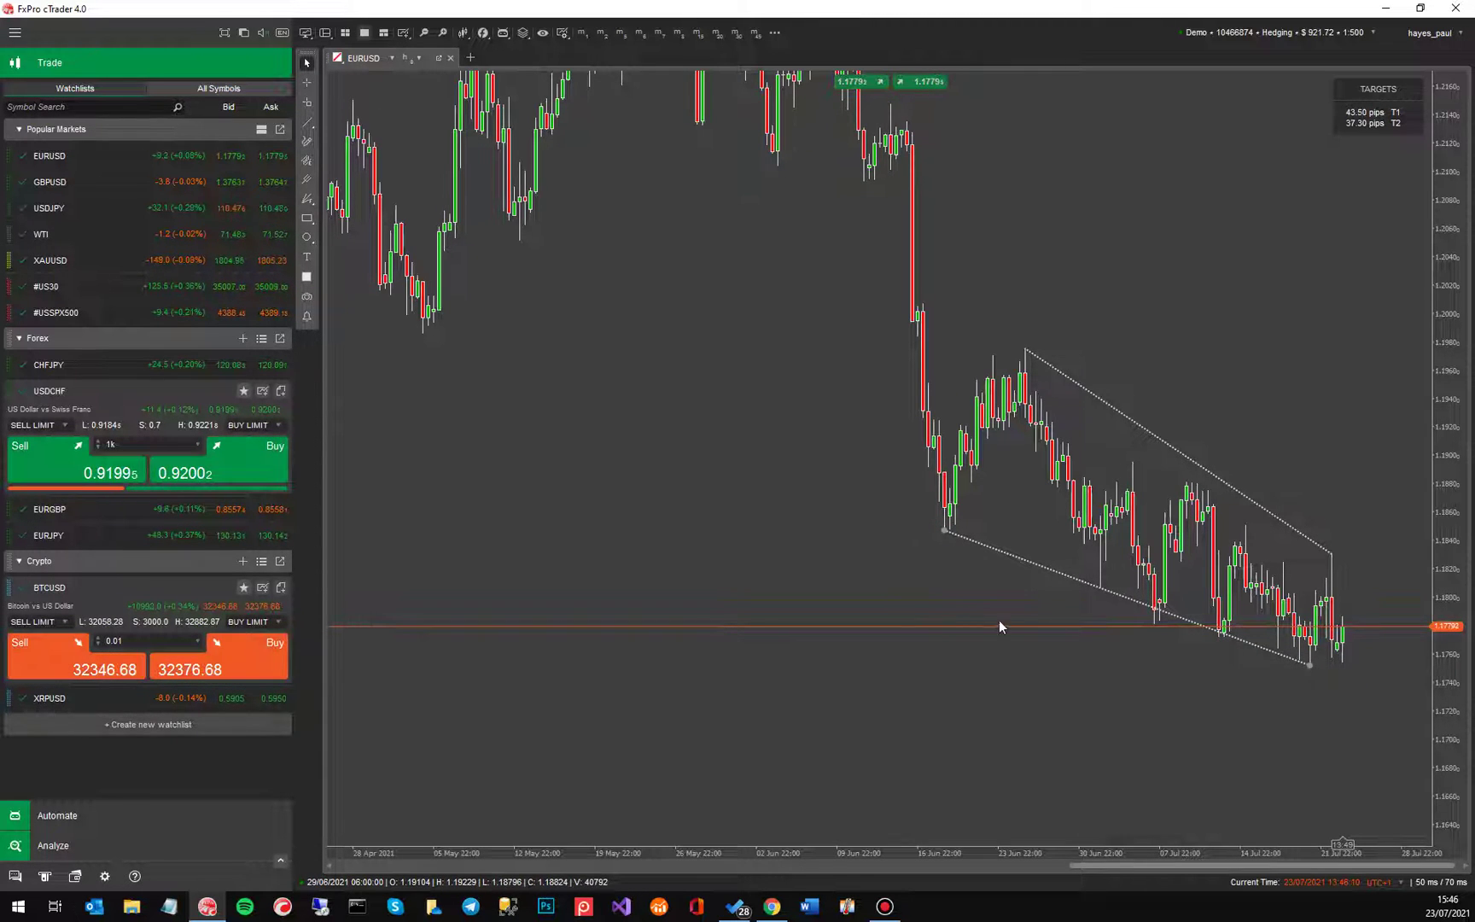
Move the lower line's left end to a later low, extend it right, then delete the trend lines.
left_click_drag(944, 530, 1101, 587)
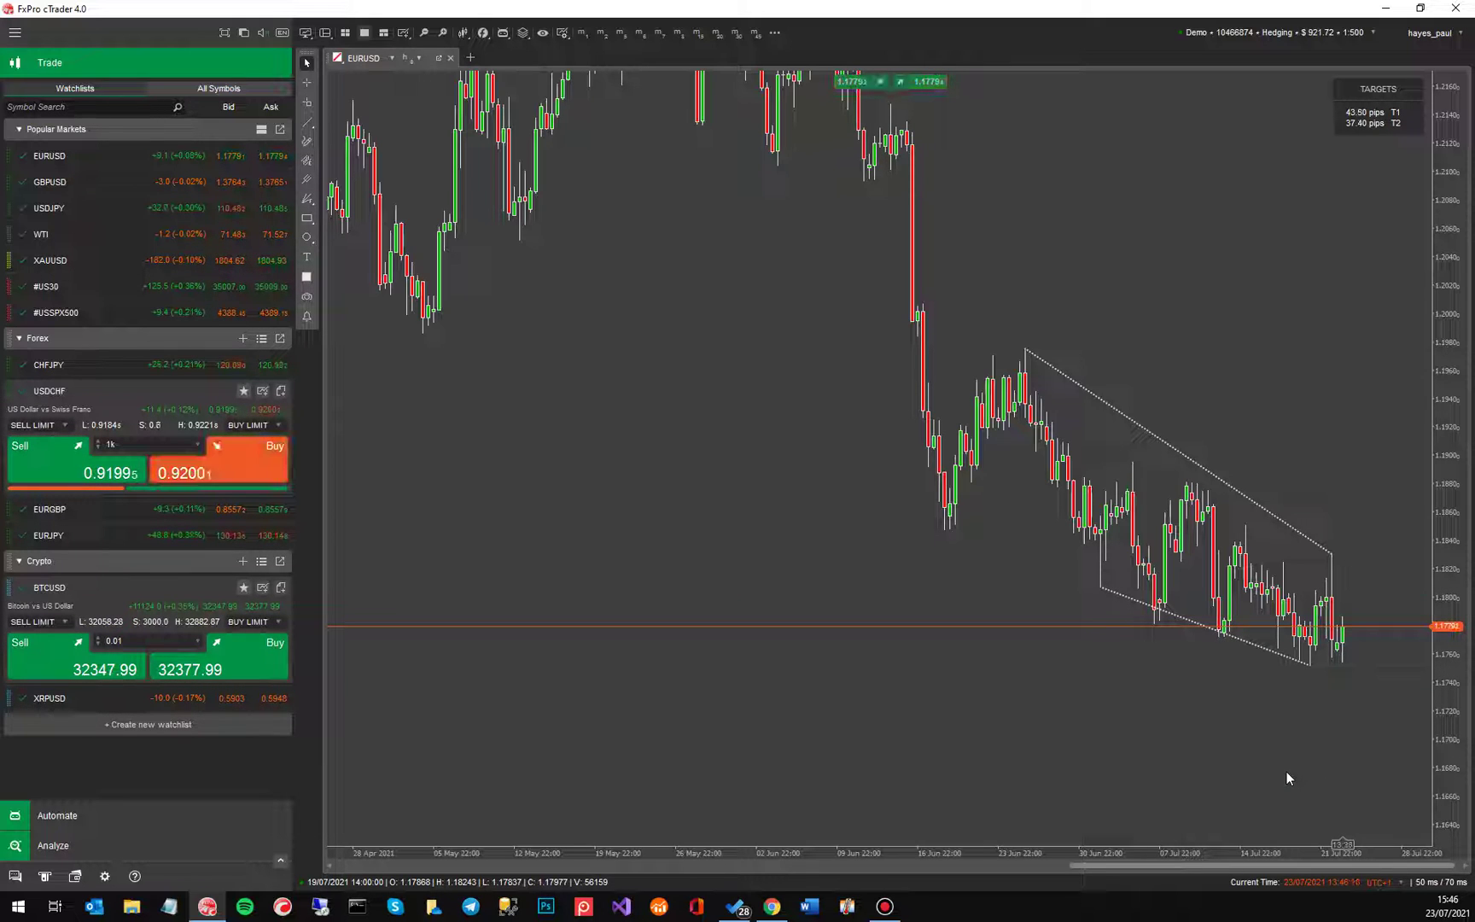
left_click_drag(1312, 667, 1403, 703)
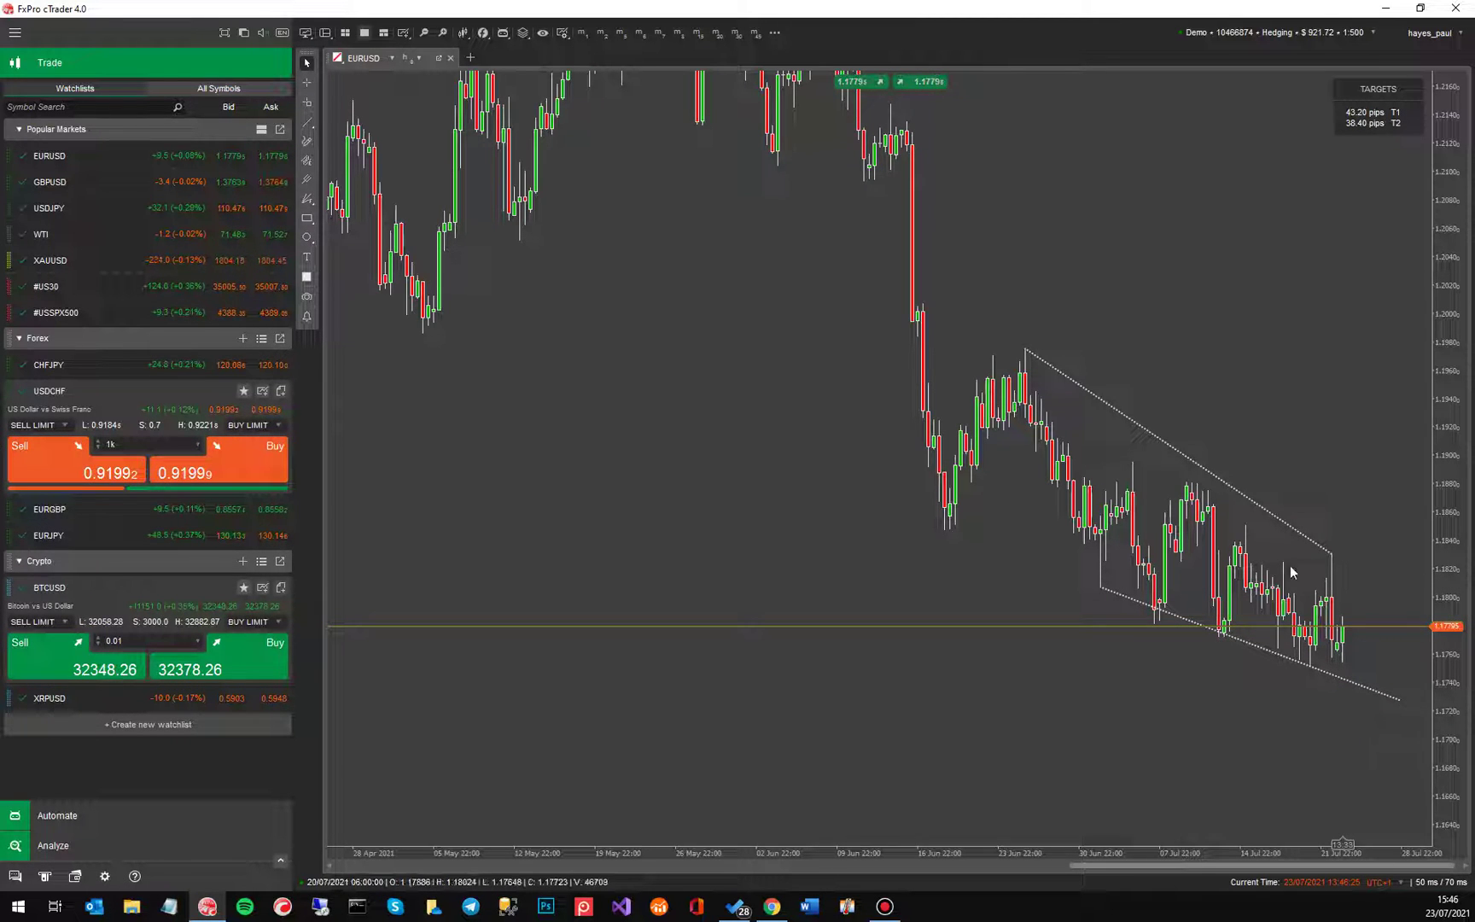
key("Delete")
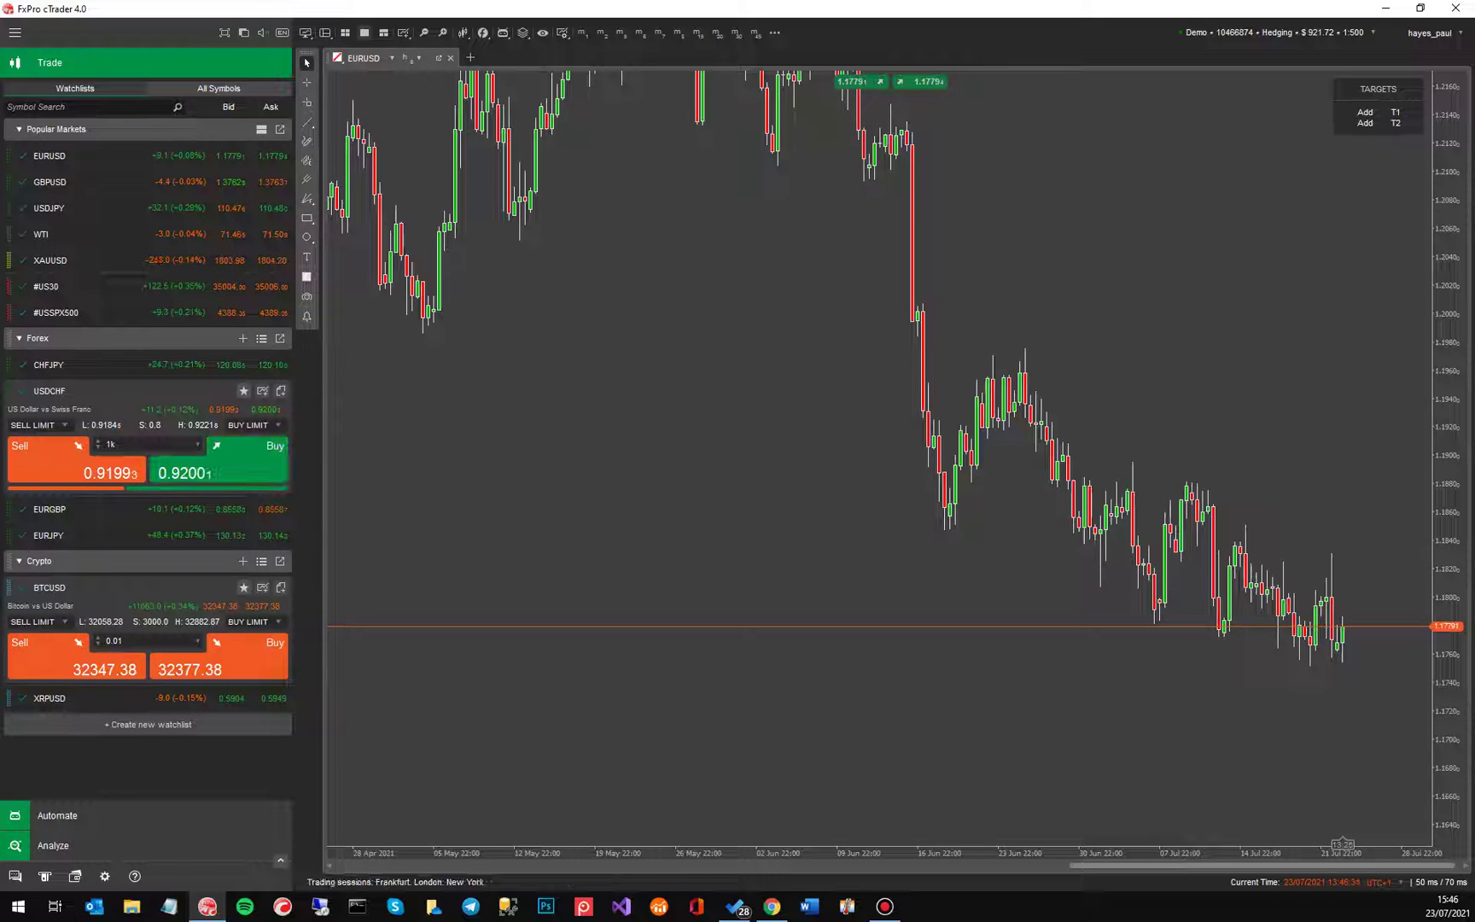
right_click(572, 508)
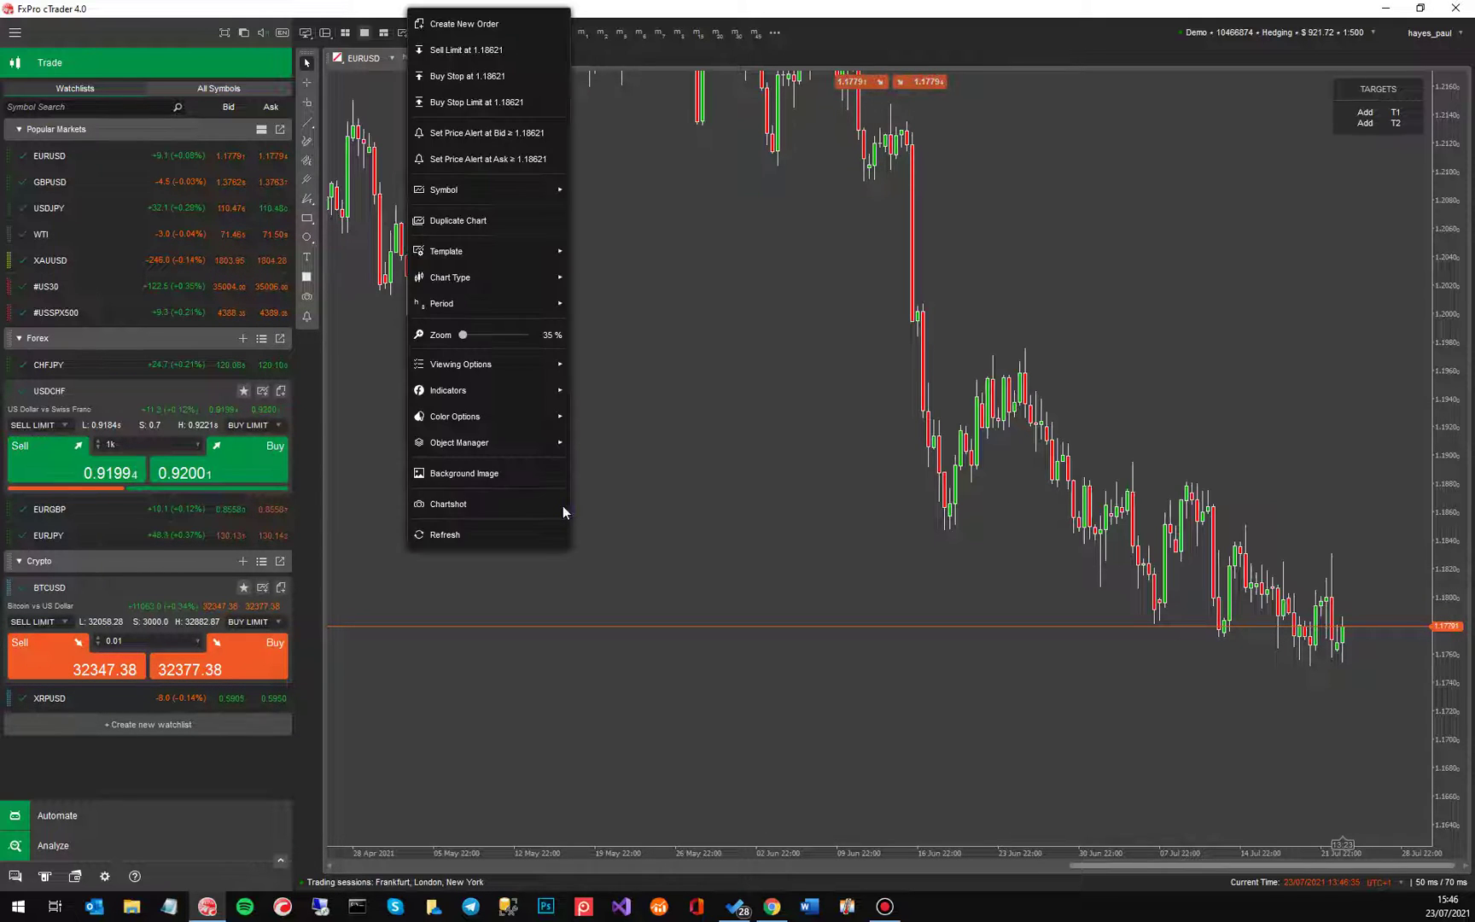
mouse_move(491, 442)
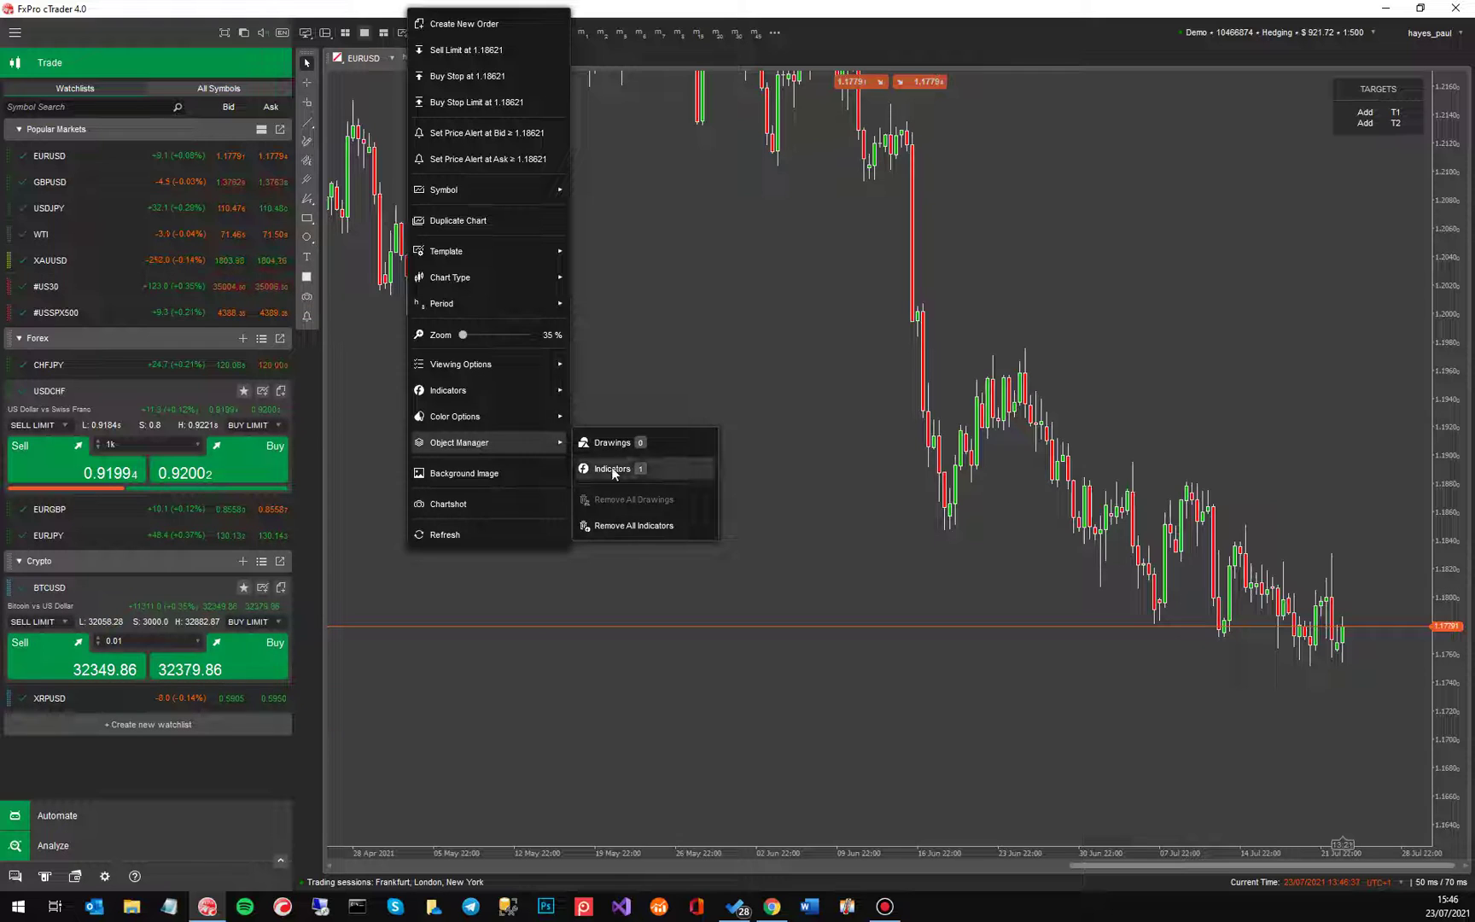
left_click(757, 381)
right_click(757, 381)
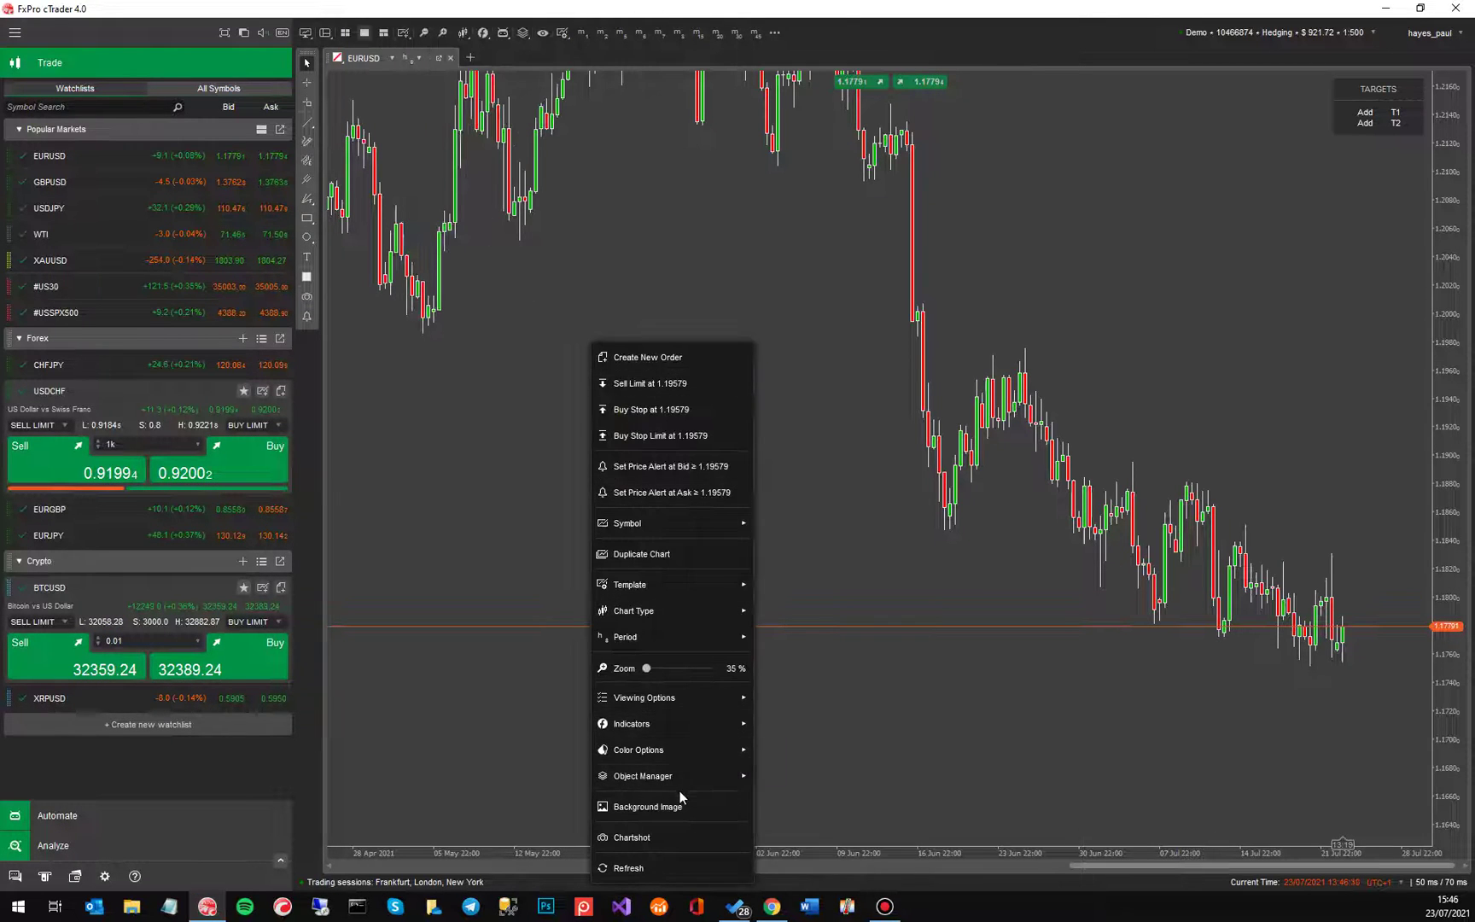
mouse_move(694, 779)
left_click(787, 805)
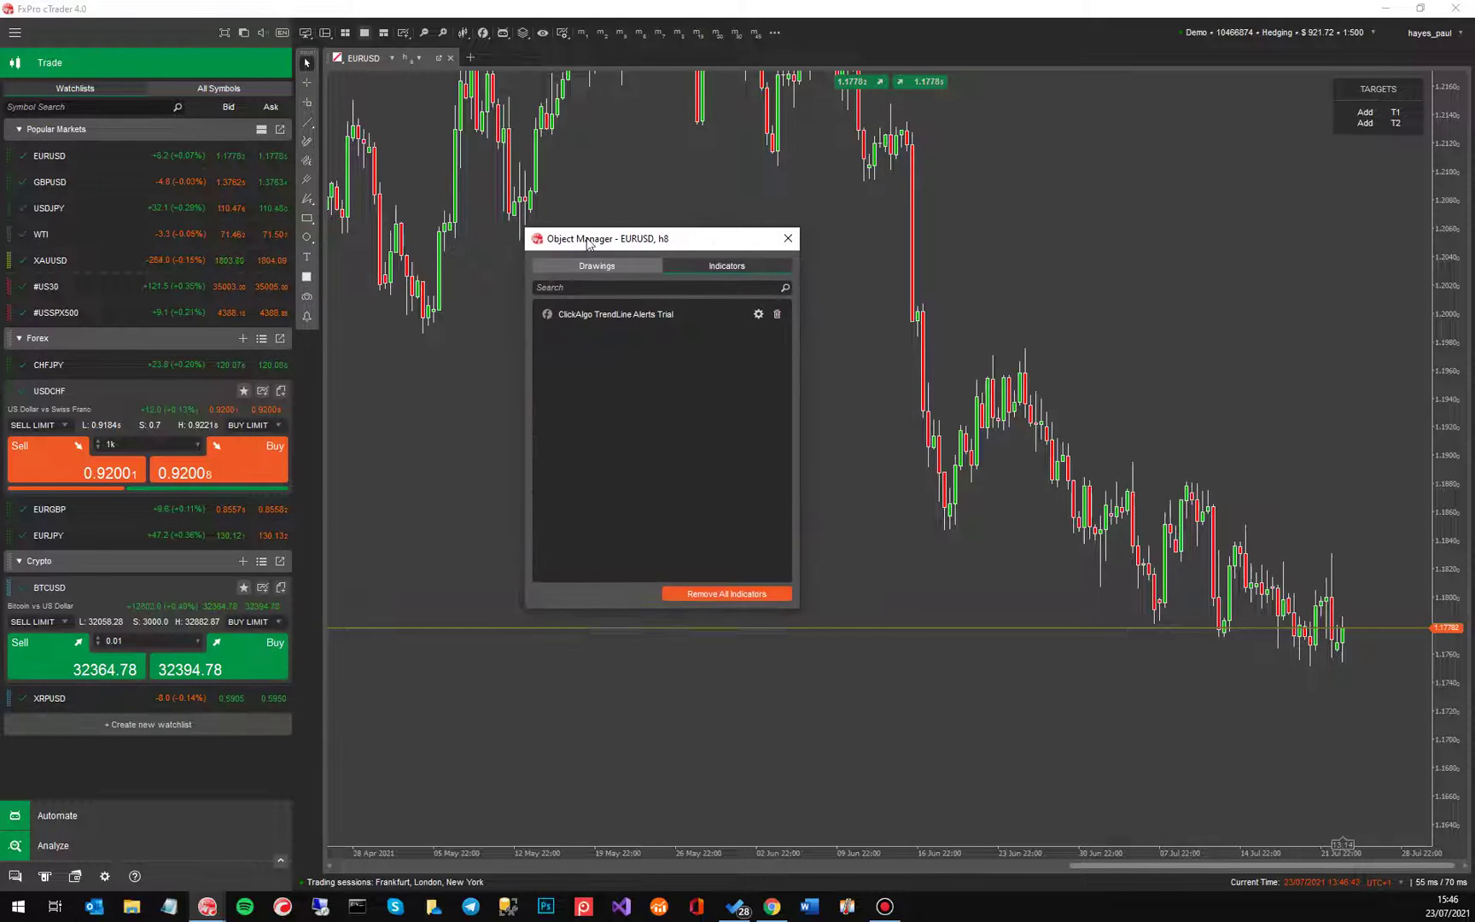
left_click(758, 314)
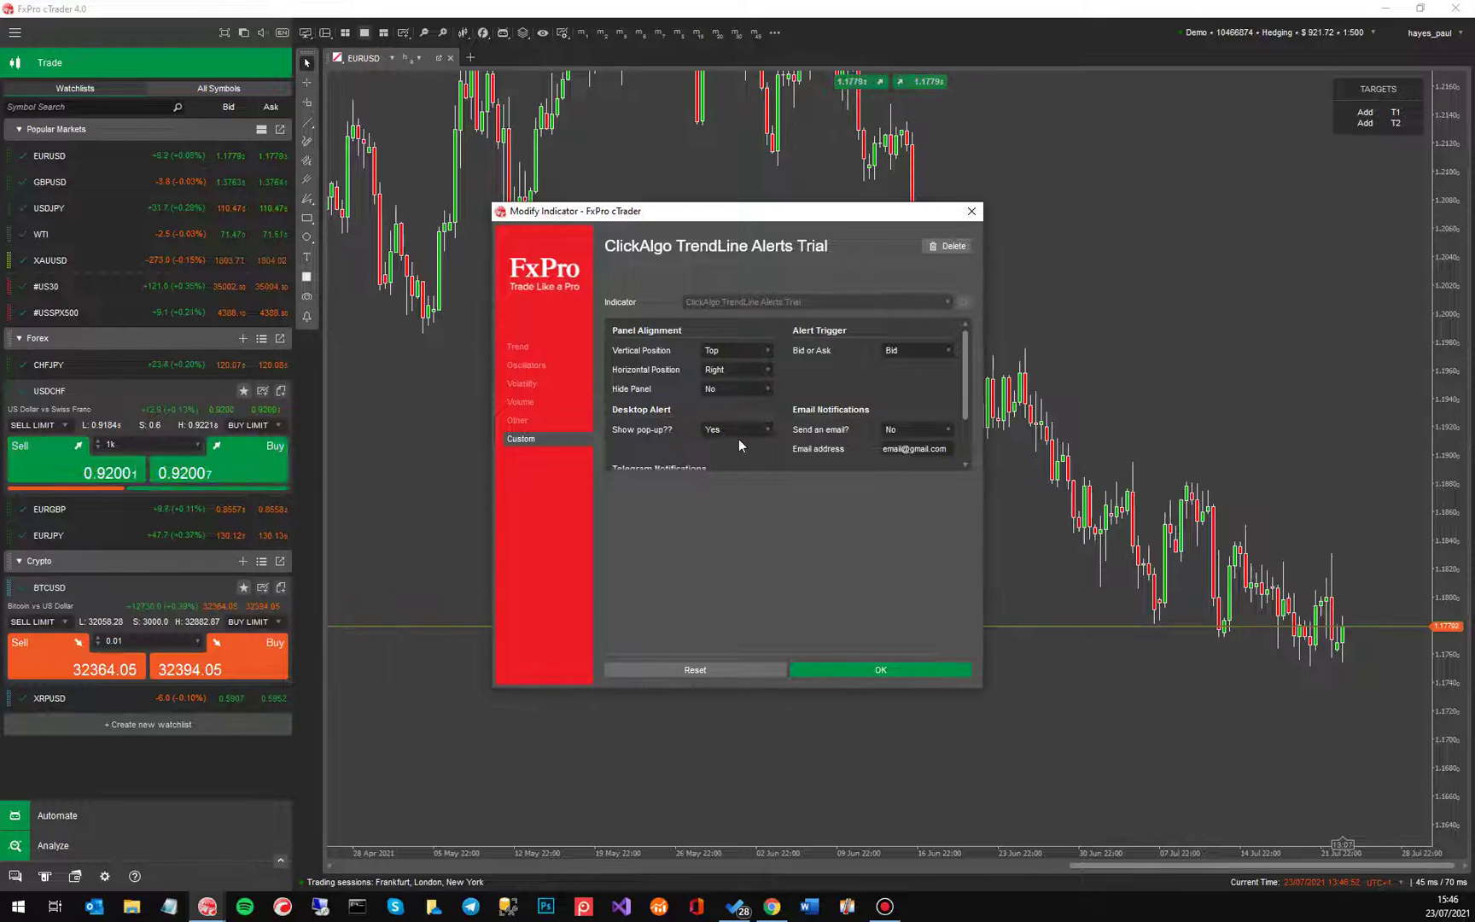
left_click(972, 210)
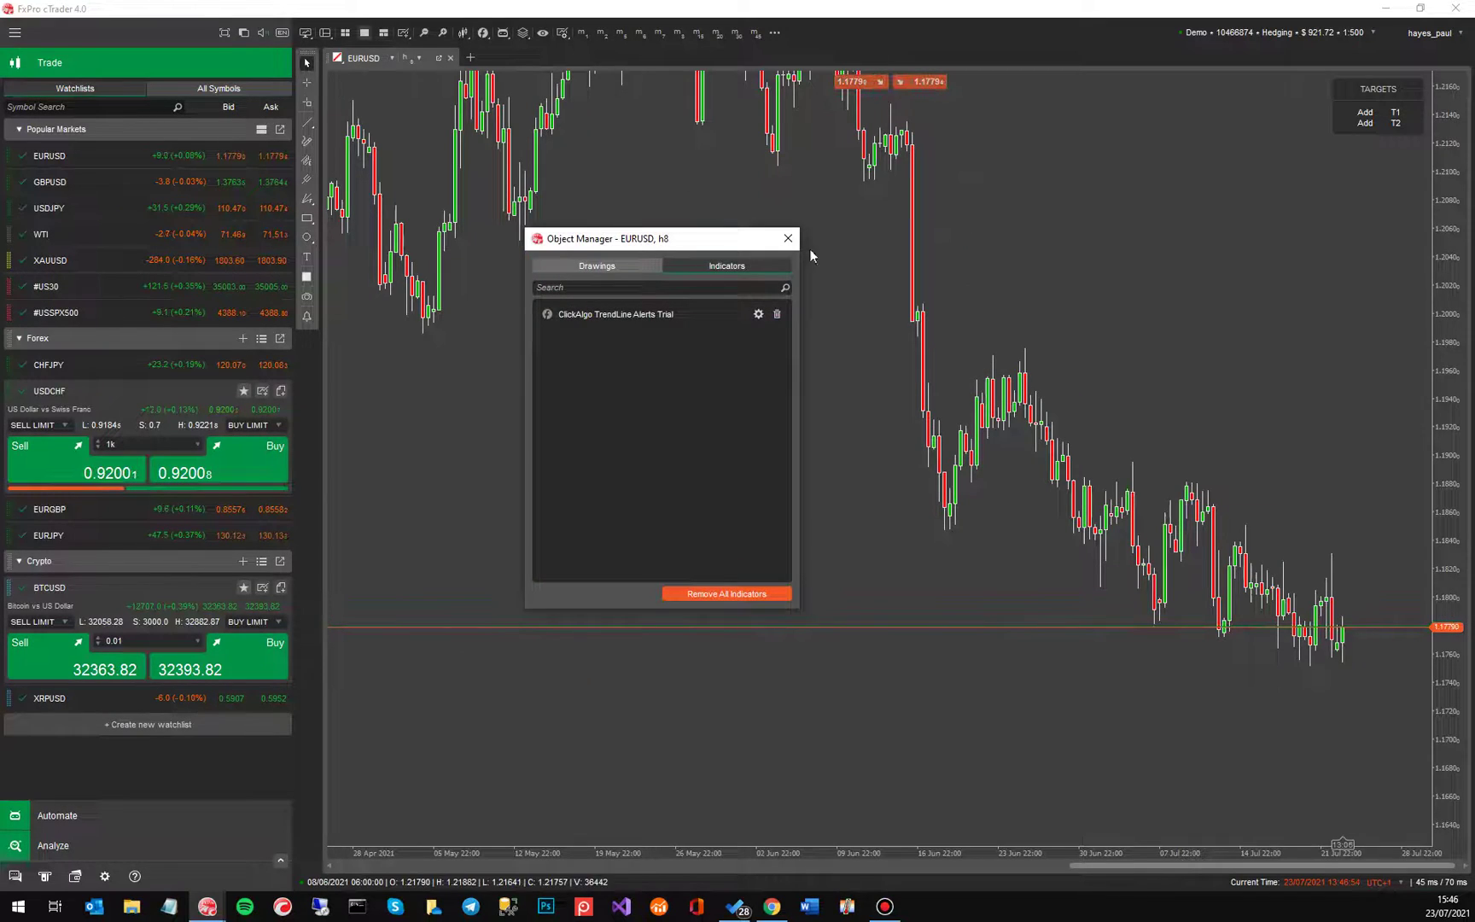
left_click(786, 239)
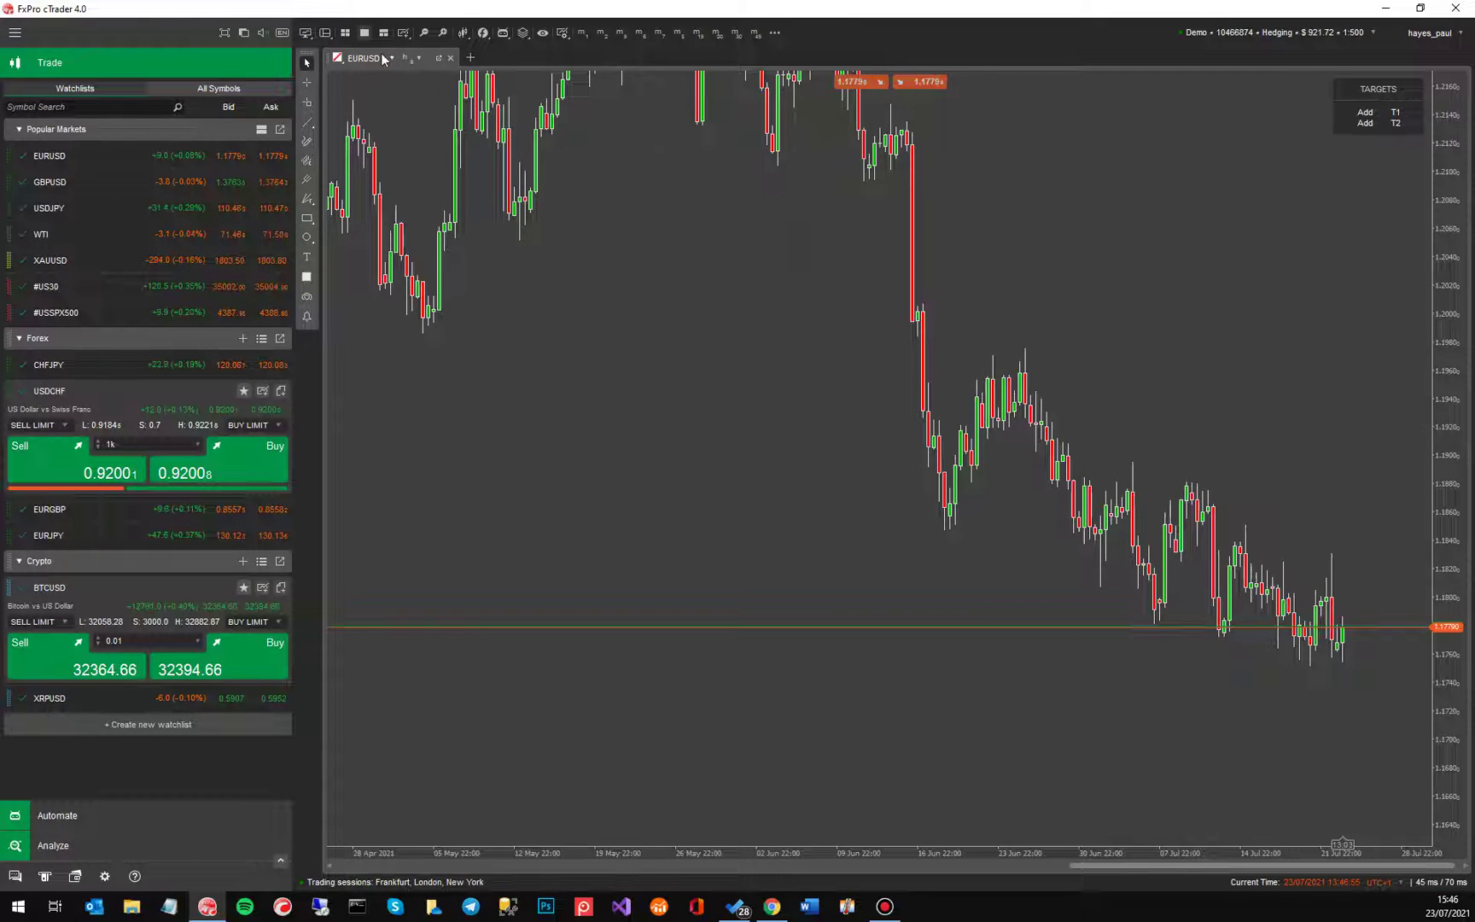
Switch EURUSD to m1 and draw a rising trend line from the swing low to the latest high.
left_click(588, 33)
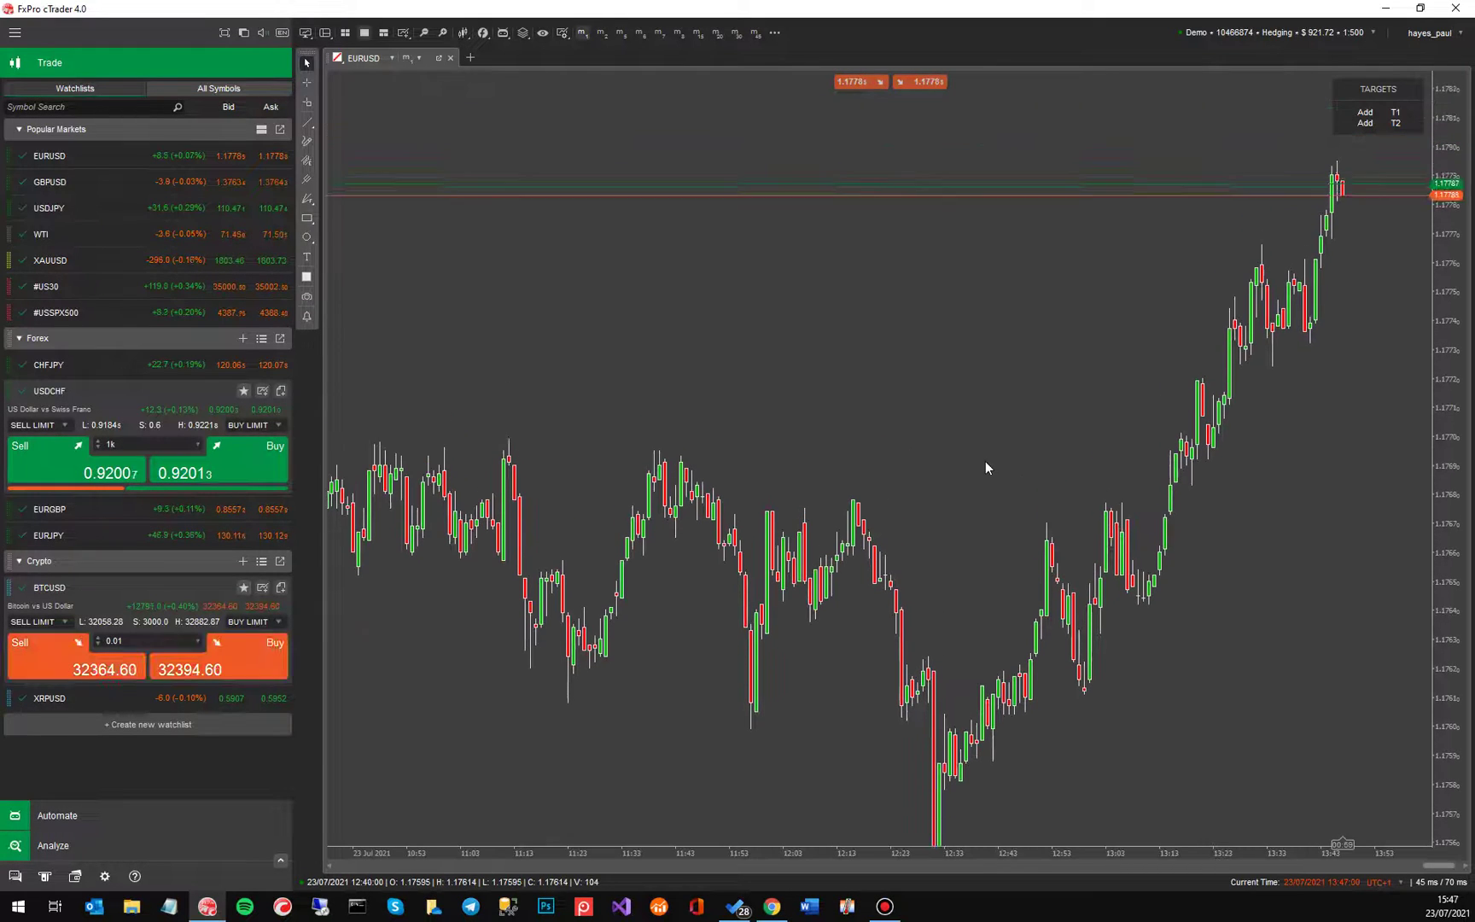
left_click(308, 122)
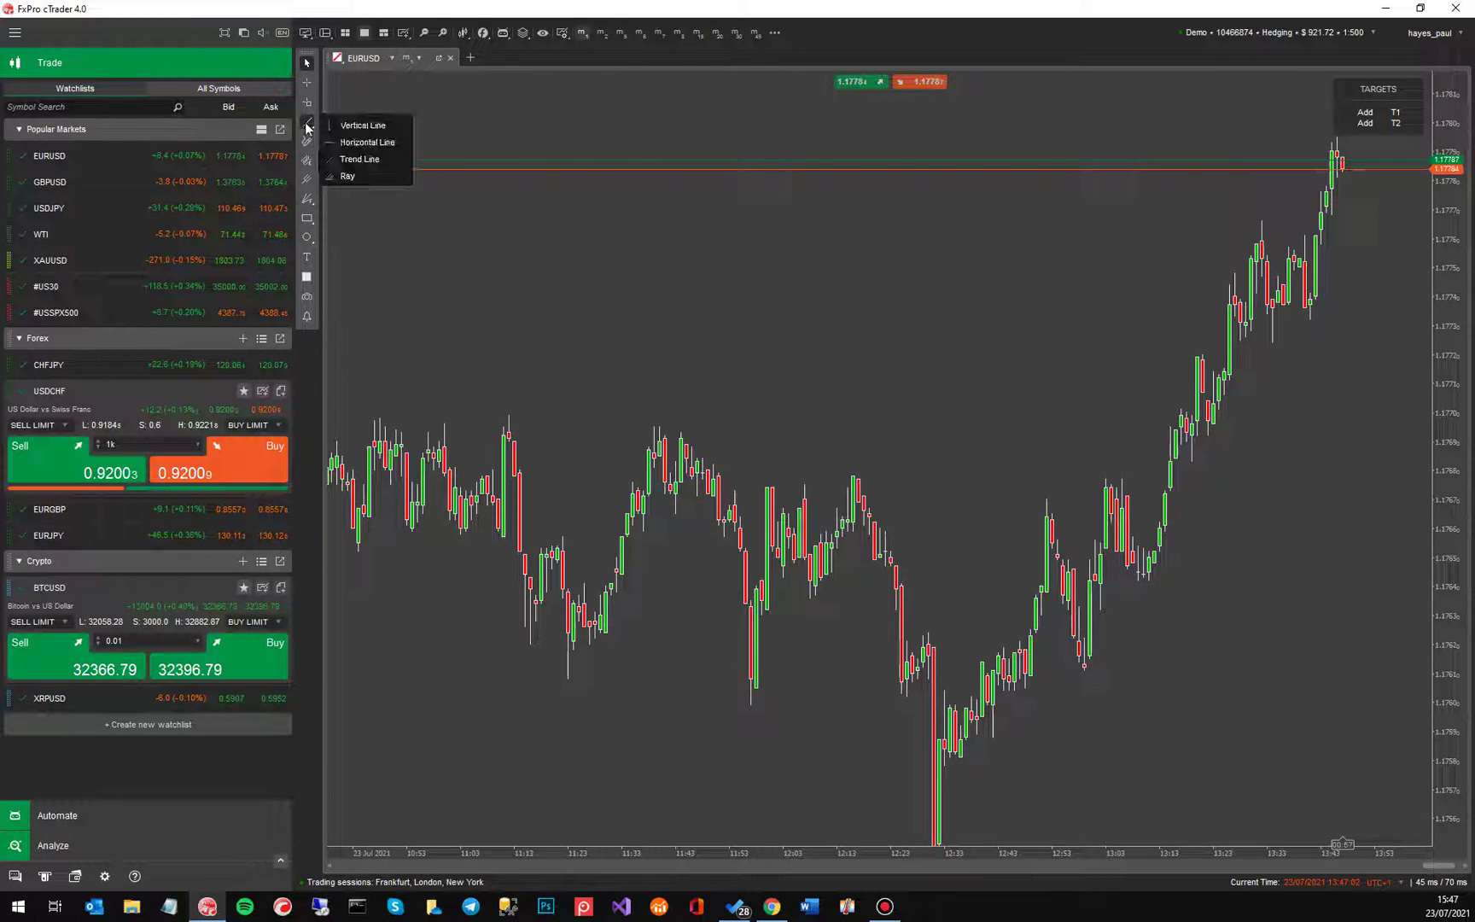
left_click(348, 164)
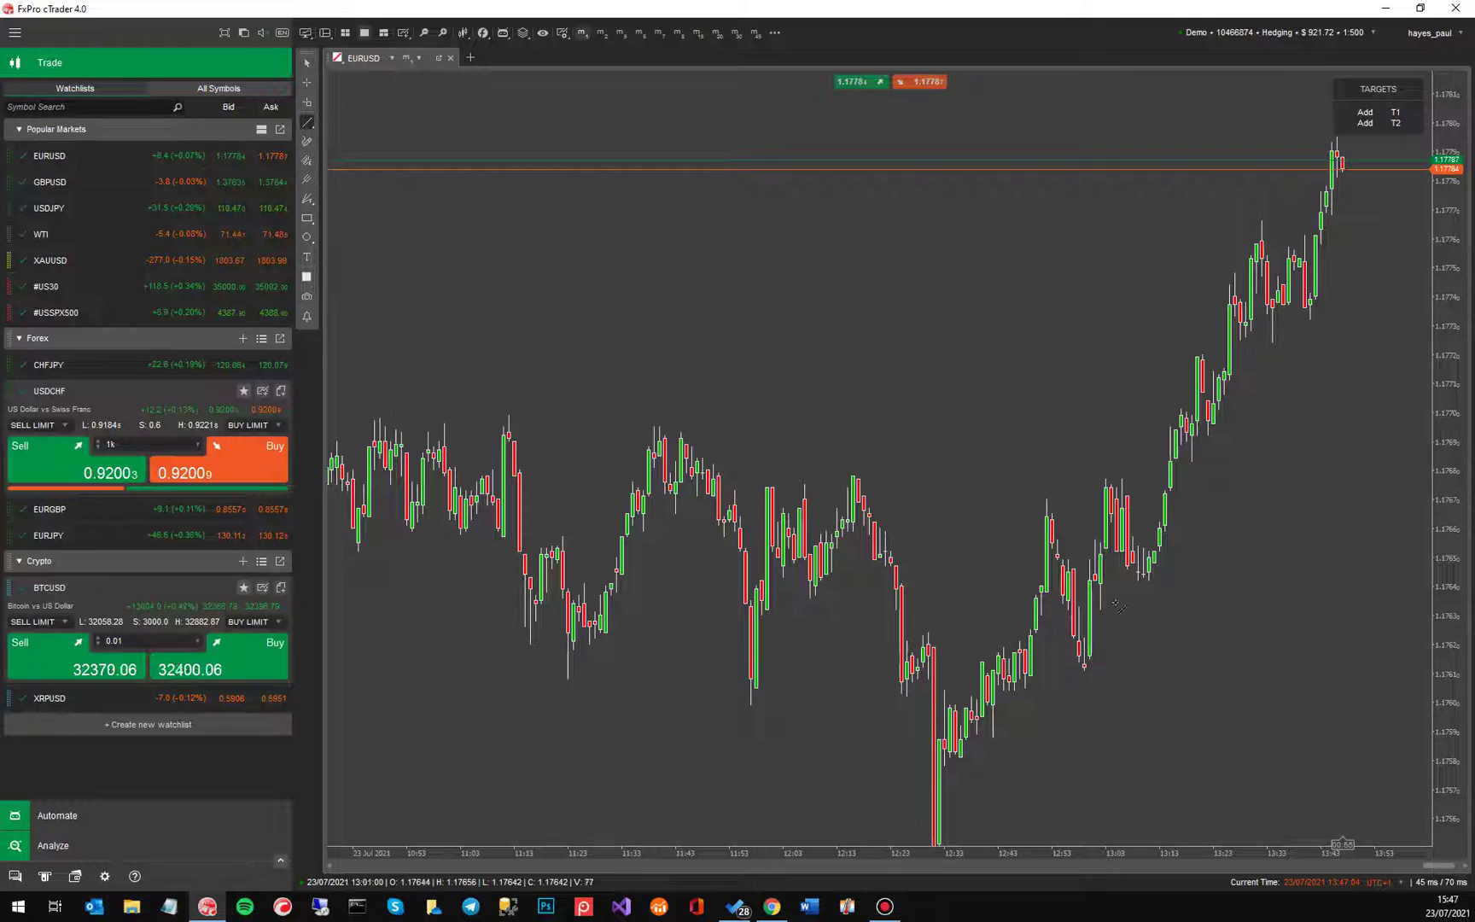
right_click(1070, 690)
mouse_move(1131, 565)
left_mouse_down()
mouse_move(1370, 250)
mouse_move(1374, 159)
mouse_move(1360, 180)
mouse_move(1377, 167)
mouse_move(1357, 166)
left_mouse_up()
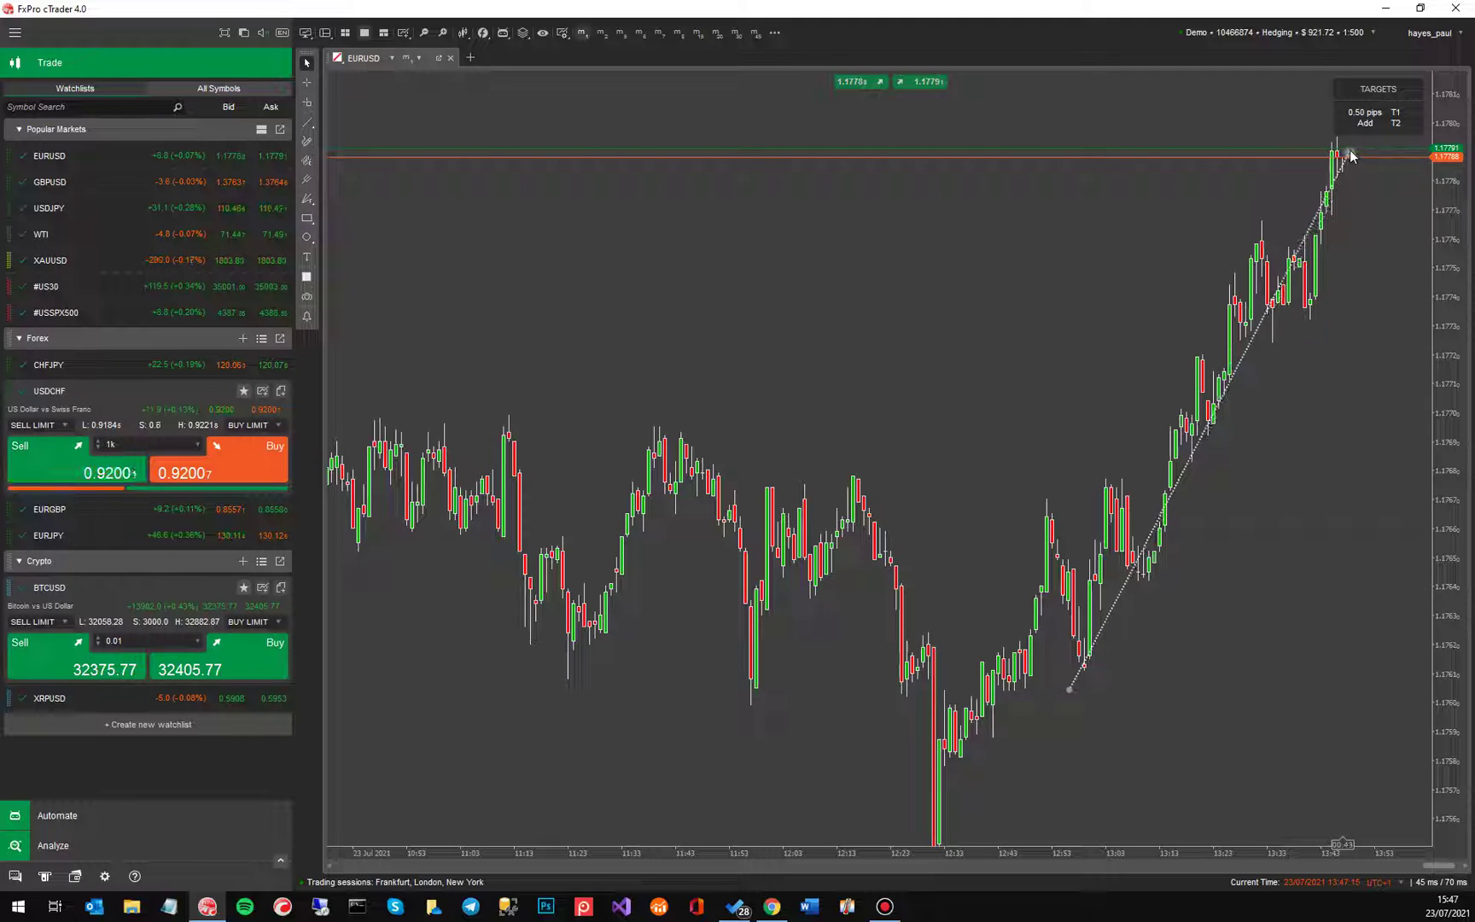
Dismiss the T1 trend line breakout alert and bring the Trendline Alerts web page forward.
key("Escape")
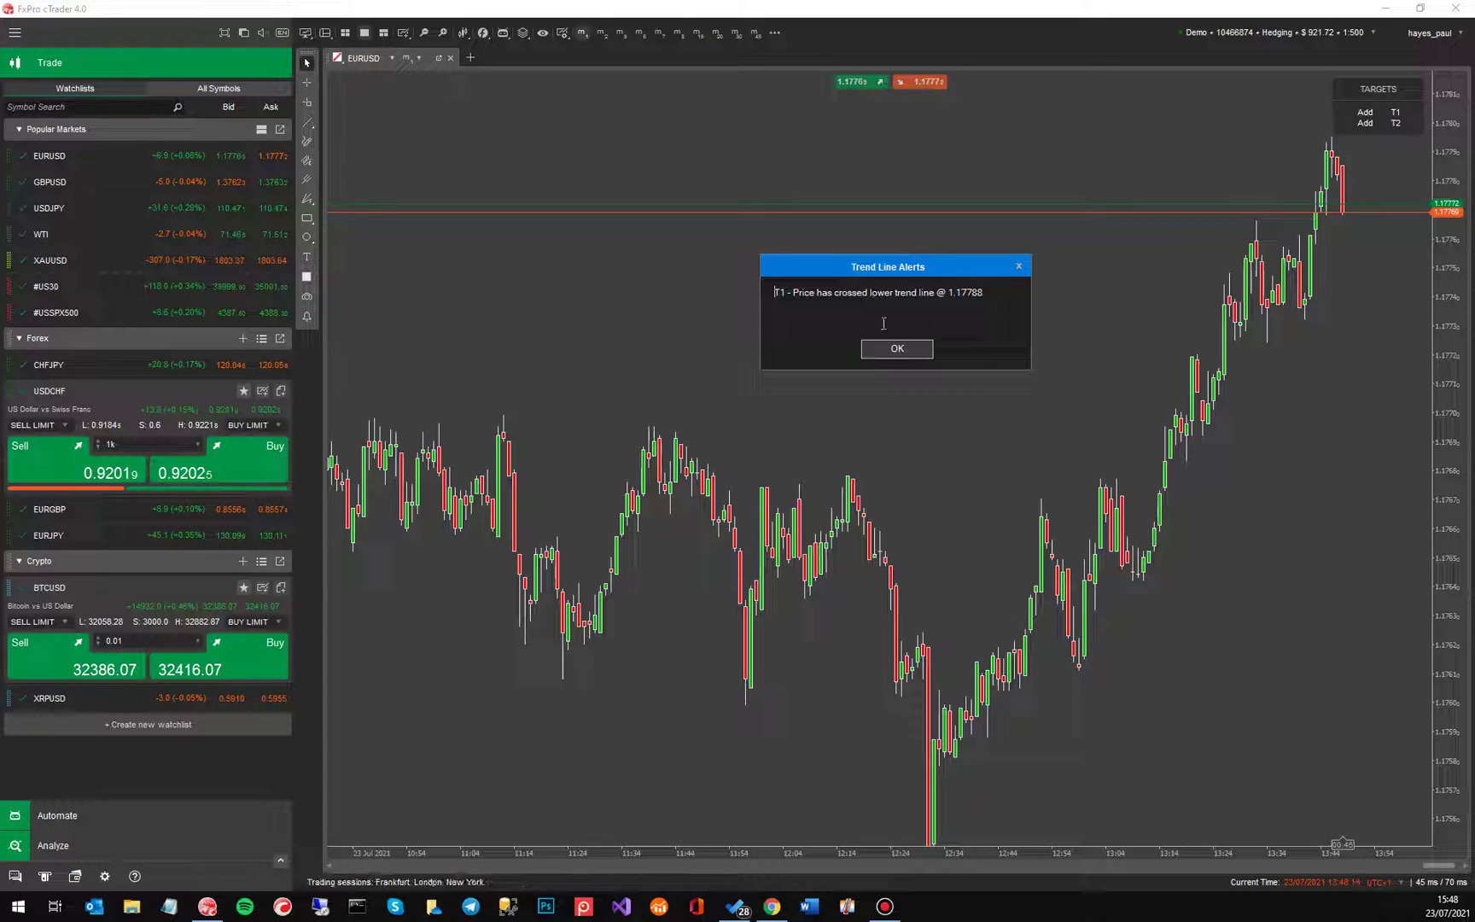
left_click(896, 349)
left_click(771, 906)
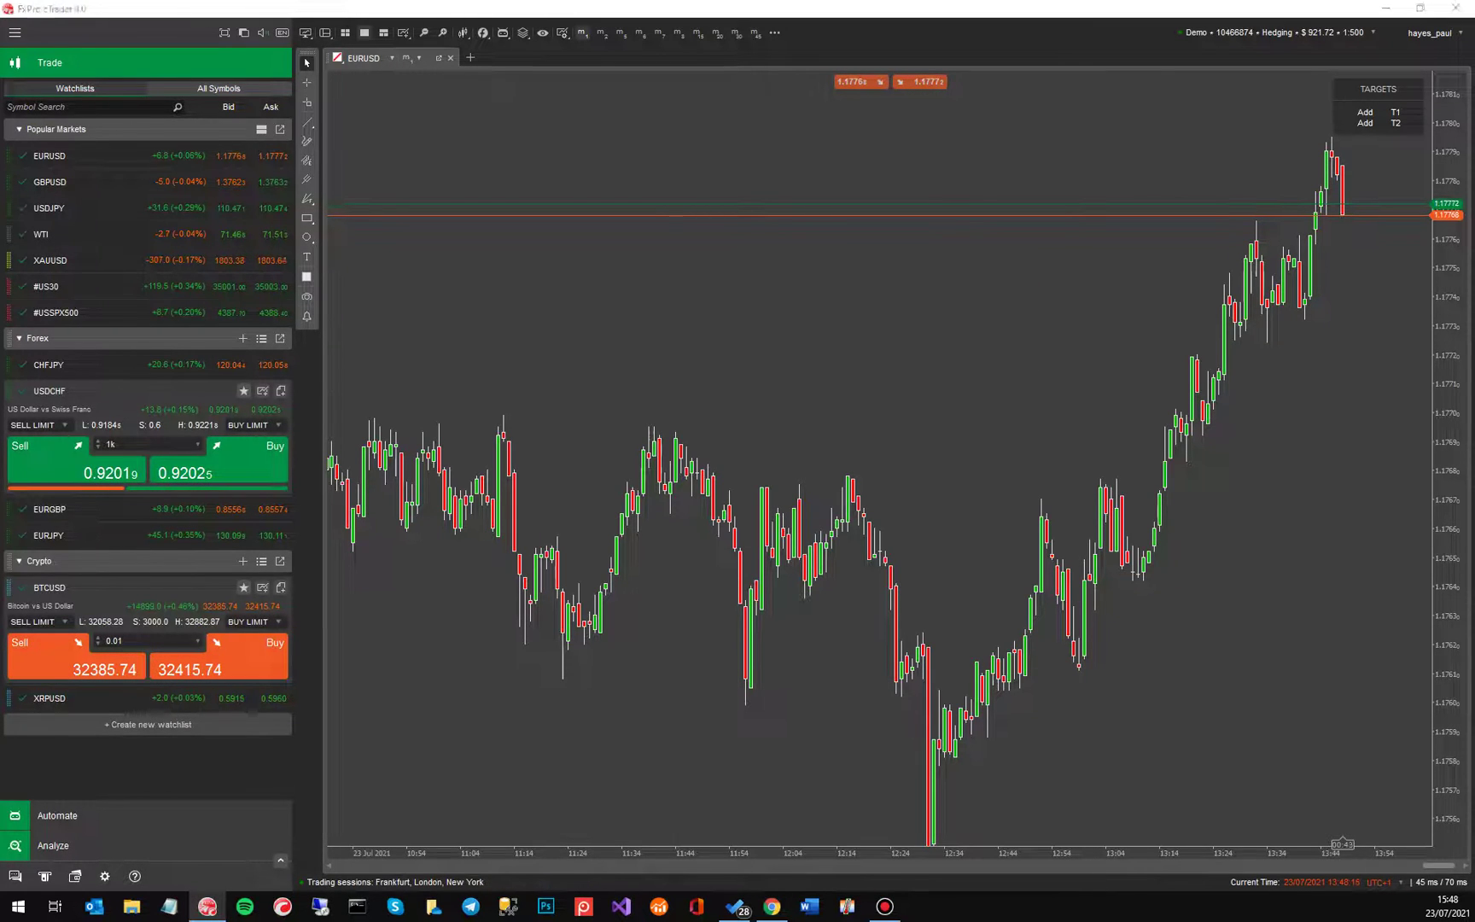
Maximize the browser window and go to the ClickAlgo home page.
double_click(780, 126)
scroll(862, 273, "up", 15)
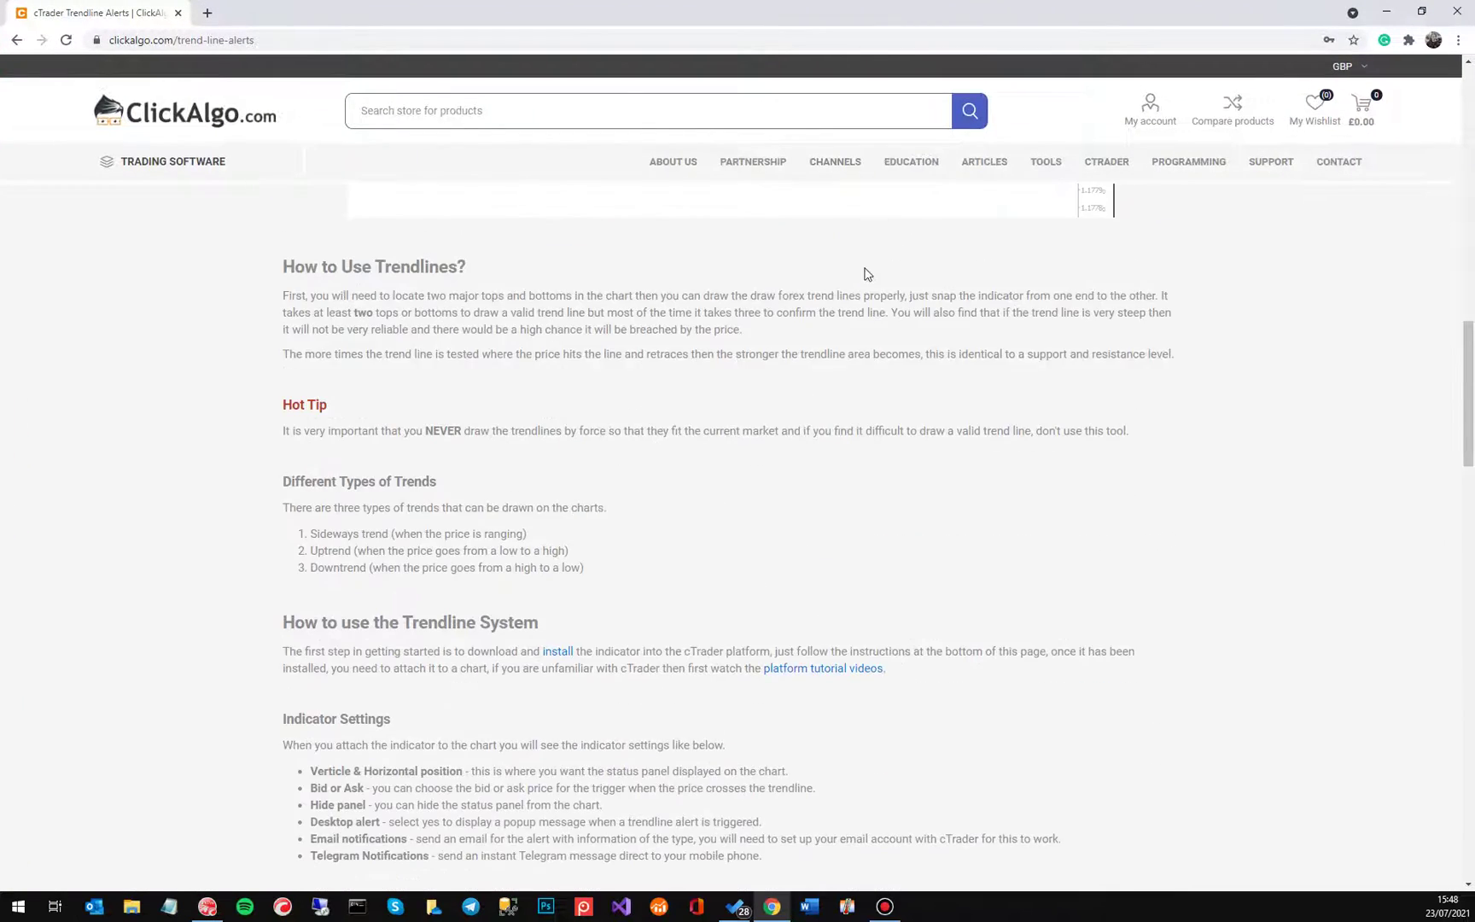
scroll(238, 250, "up", 6)
left_click(195, 122)
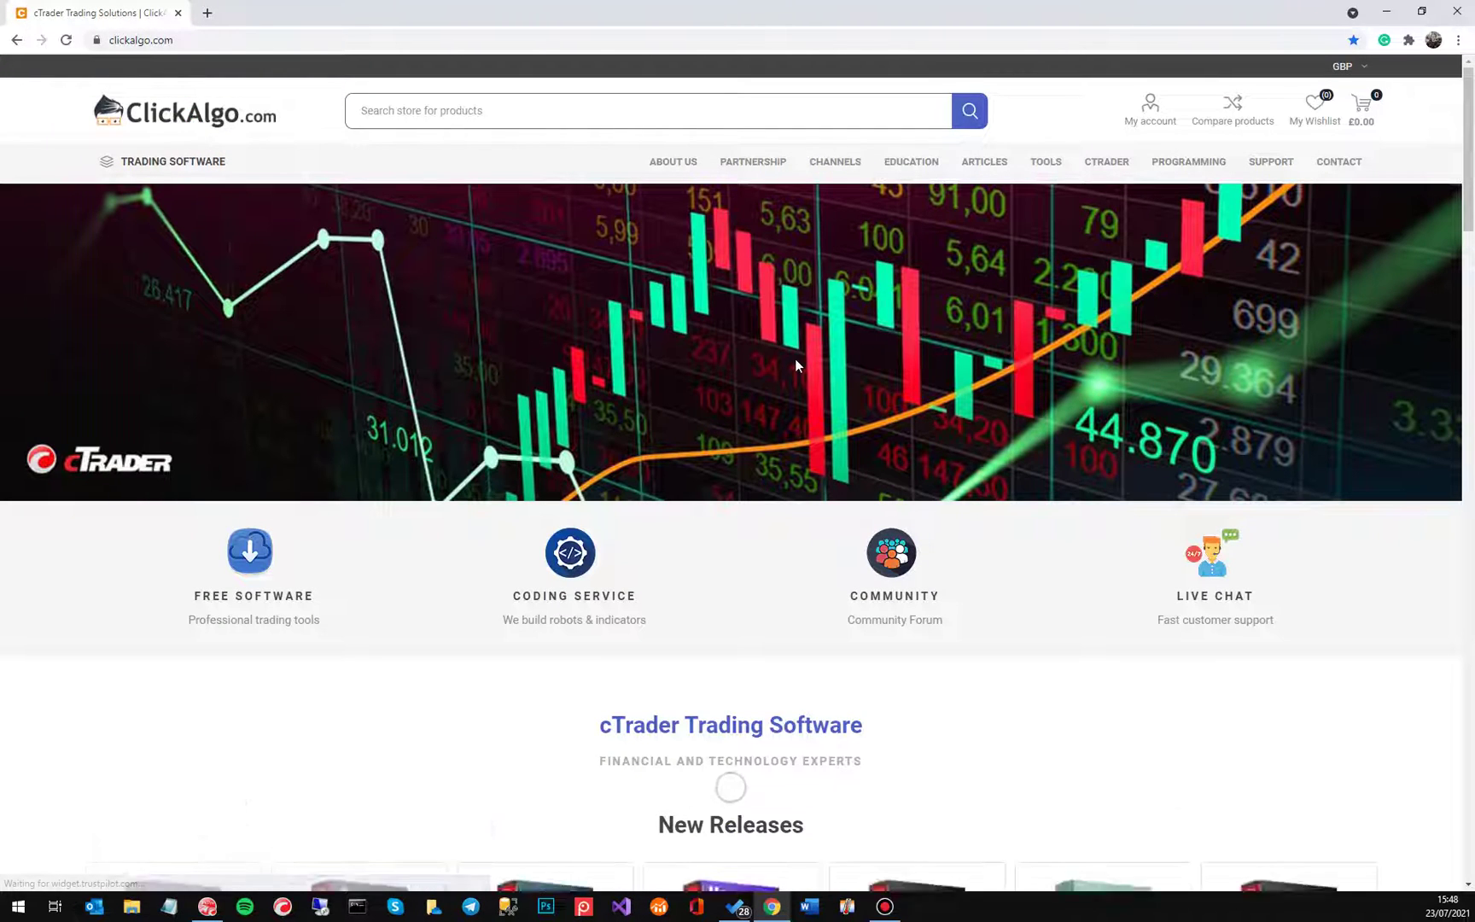
Search the store for 'trend' and open the cTrader Trendline Alerts product page.
left_click(365, 109)
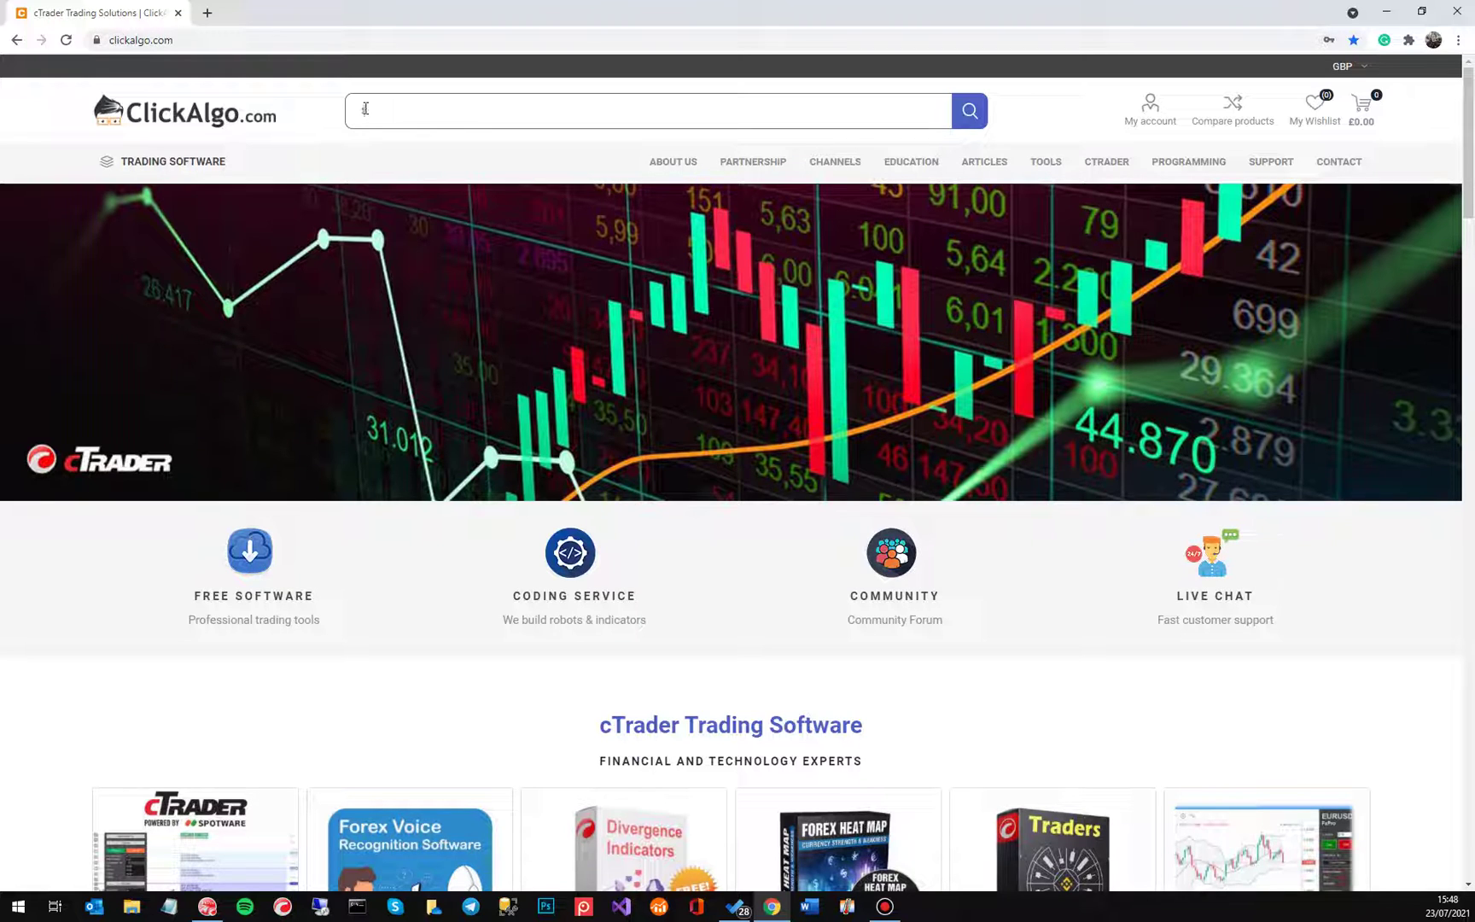
type("trendline")
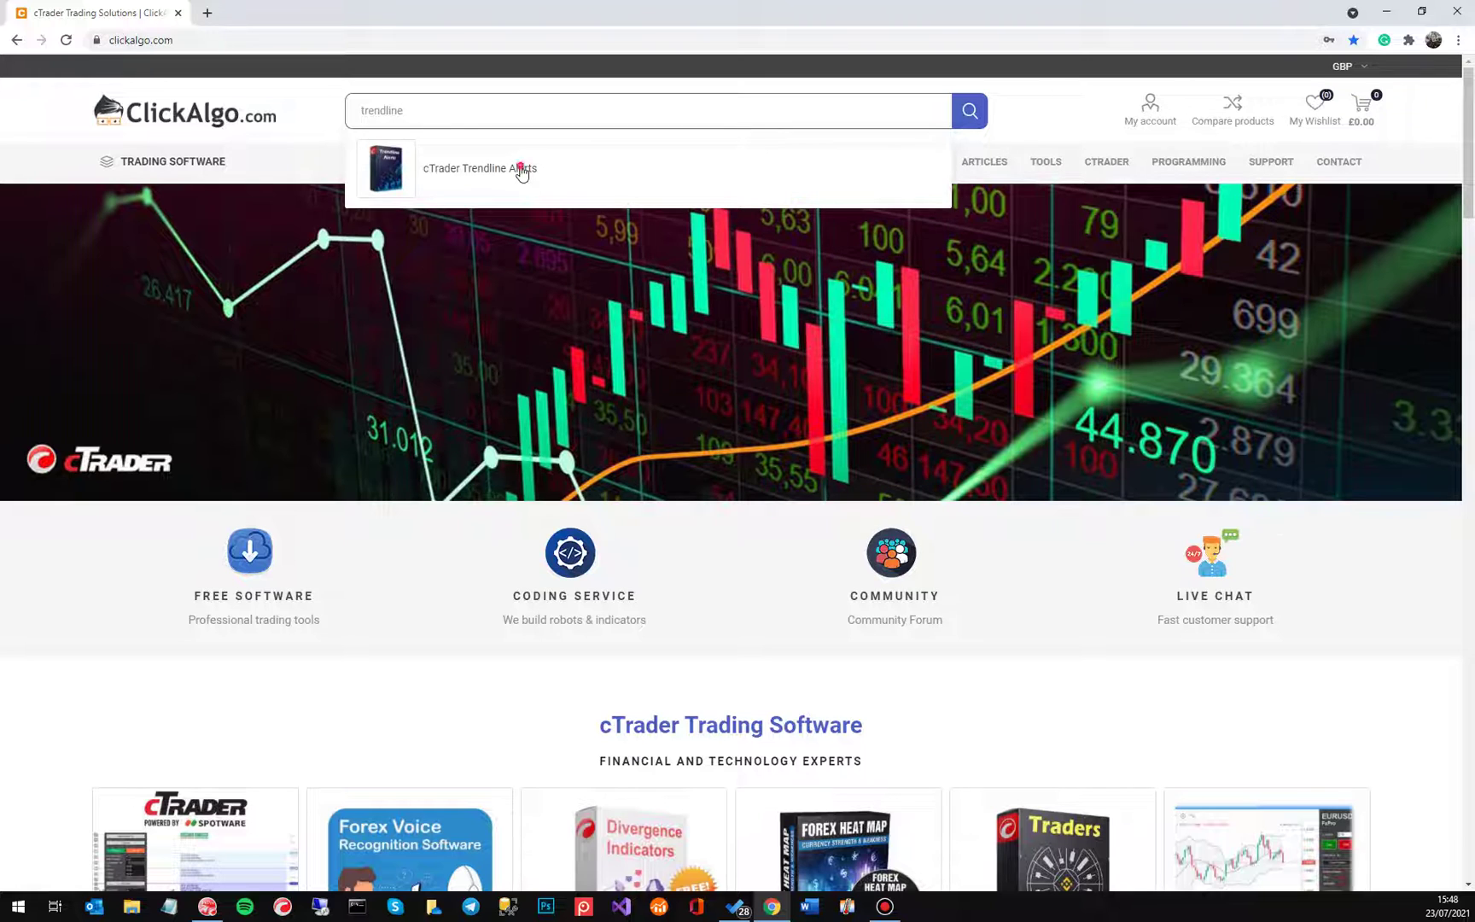
left_click(522, 169)
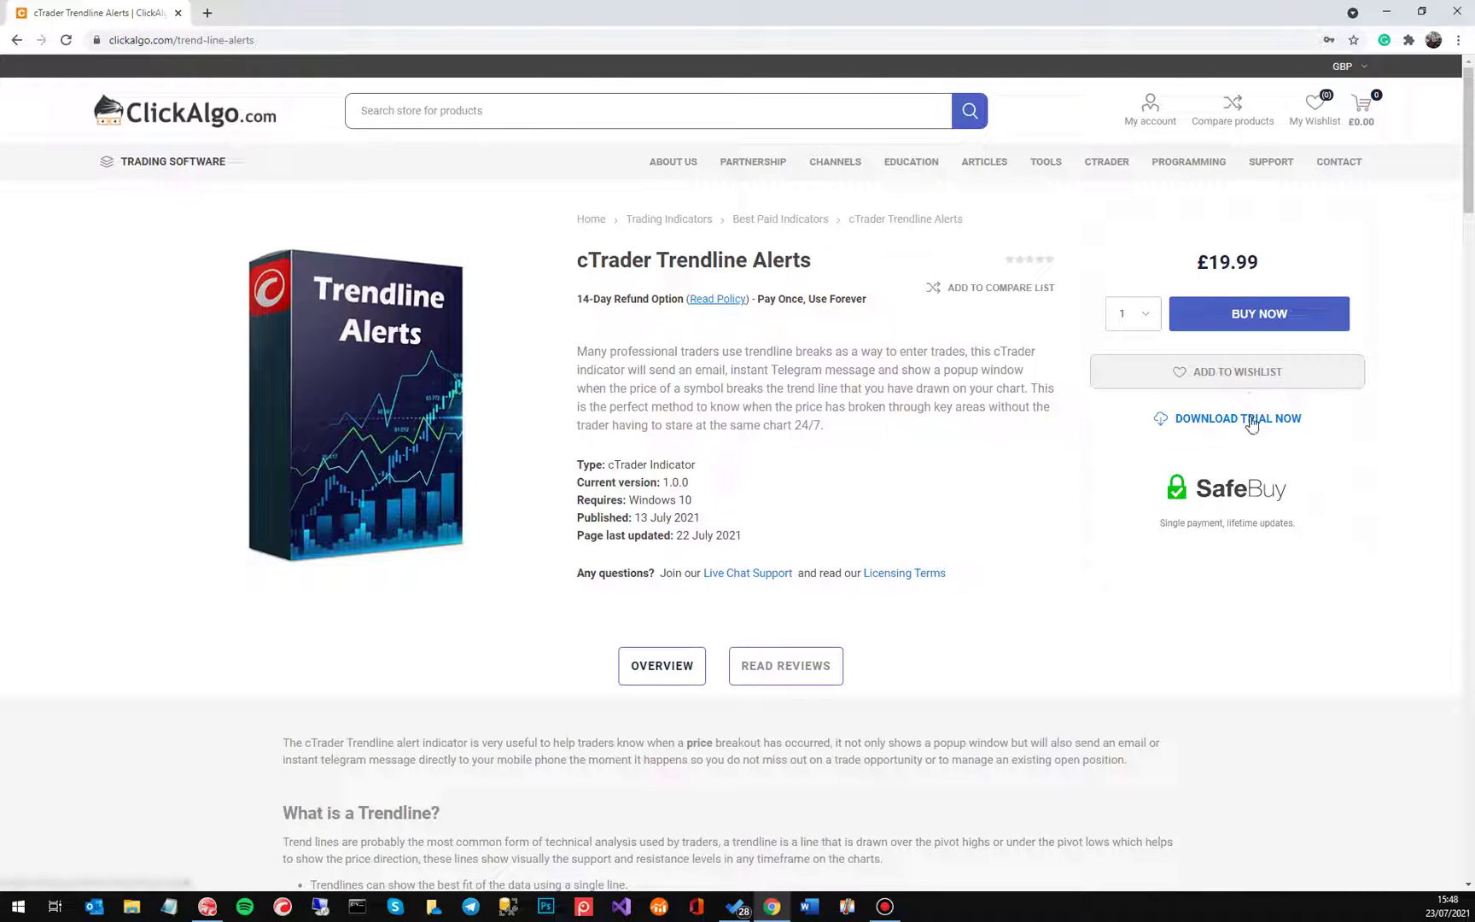
Scroll through the product page's install and help sections, then return to the home page.
scroll(916, 444, "down", 12)
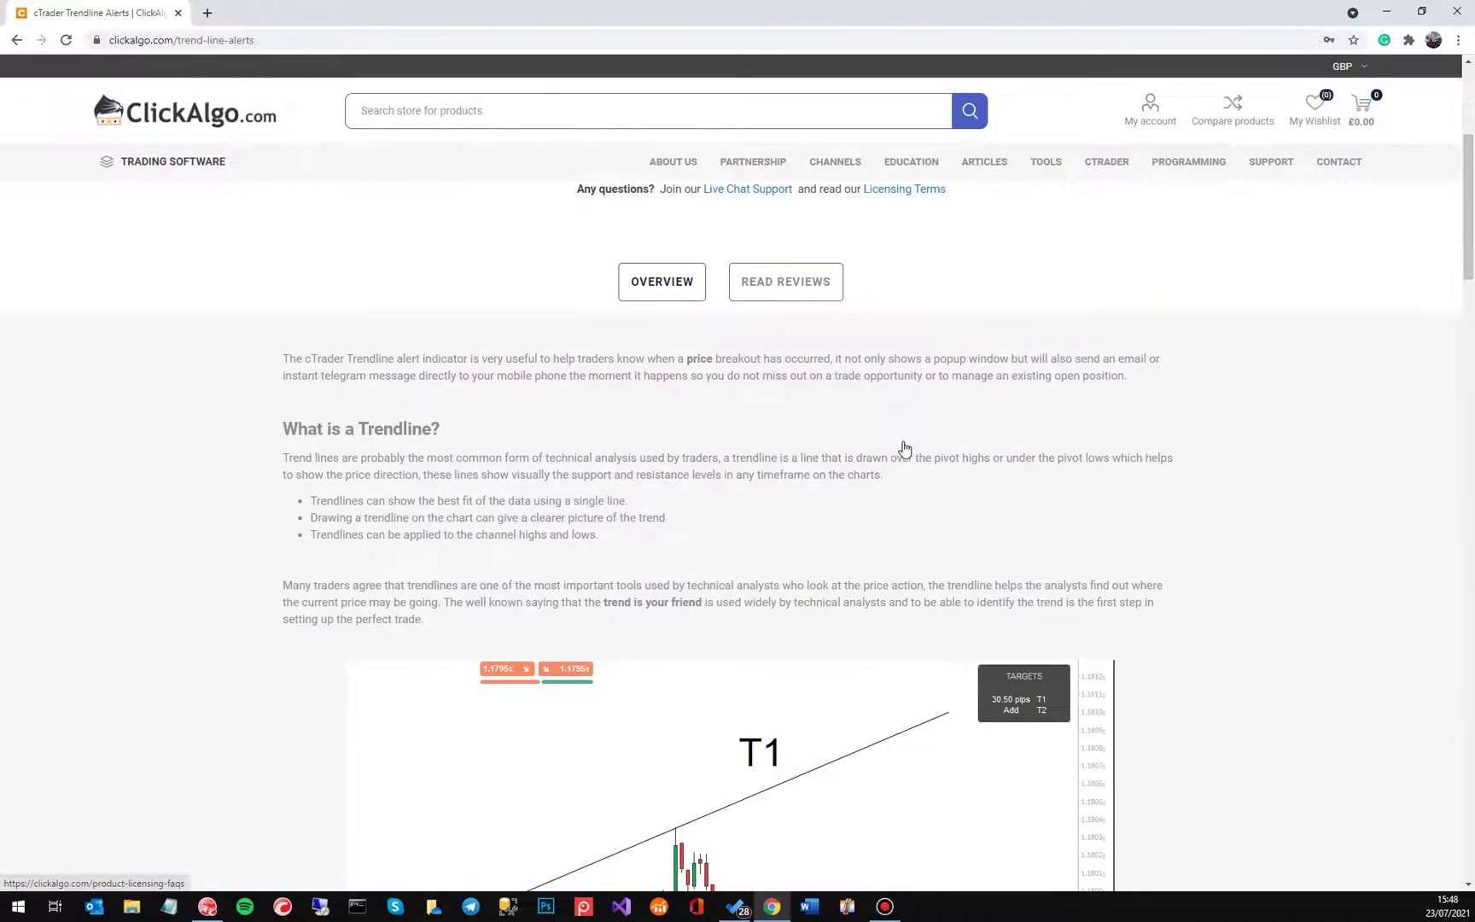
scroll(887, 478, "down", 12)
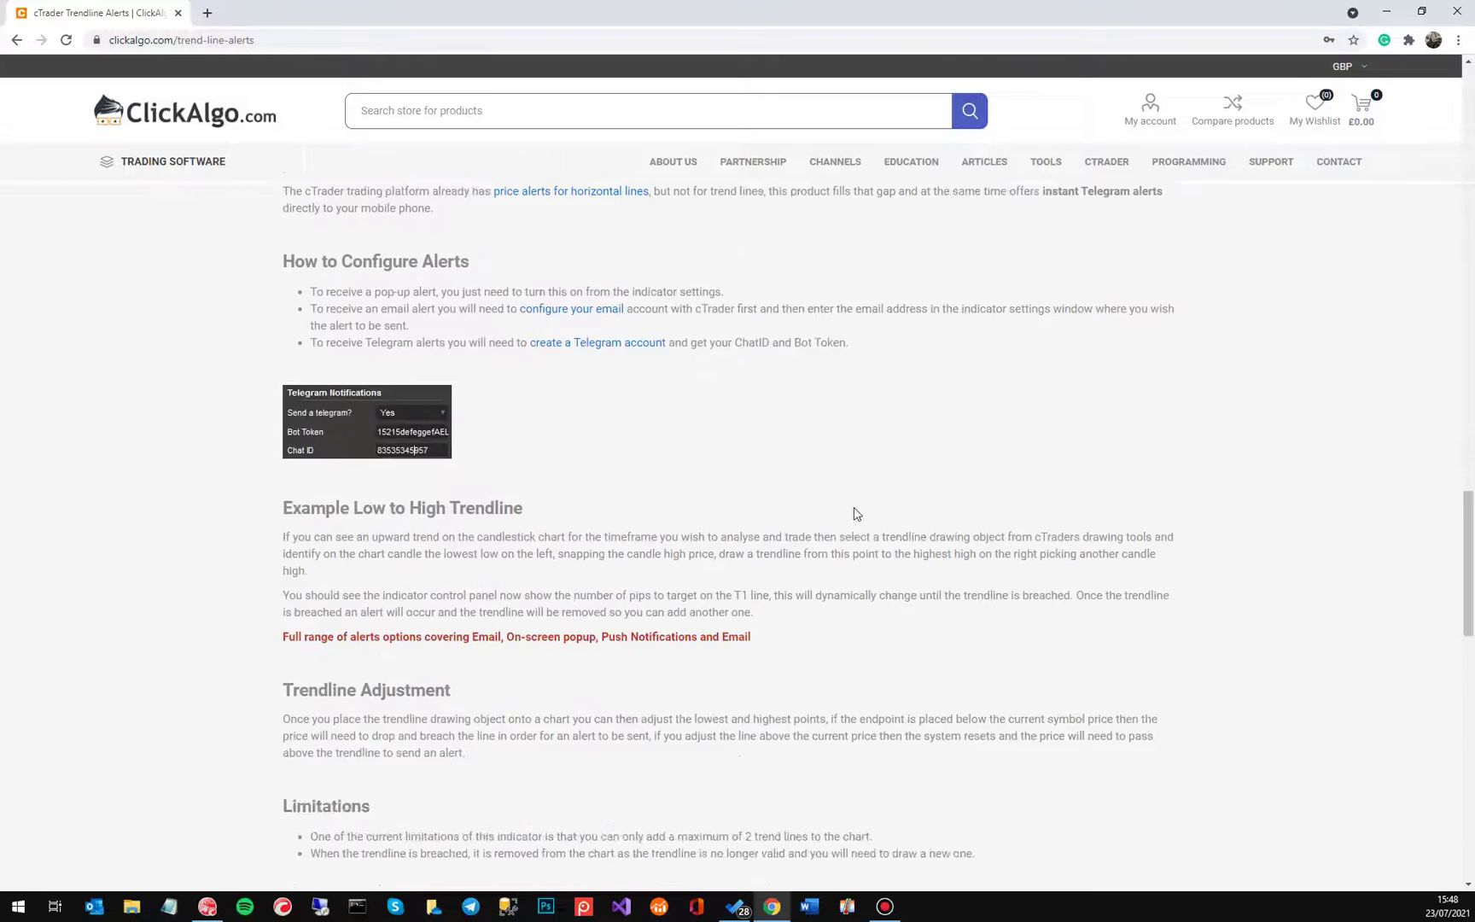
scroll(855, 512, "down", 12)
scroll(565, 342, "up", 5)
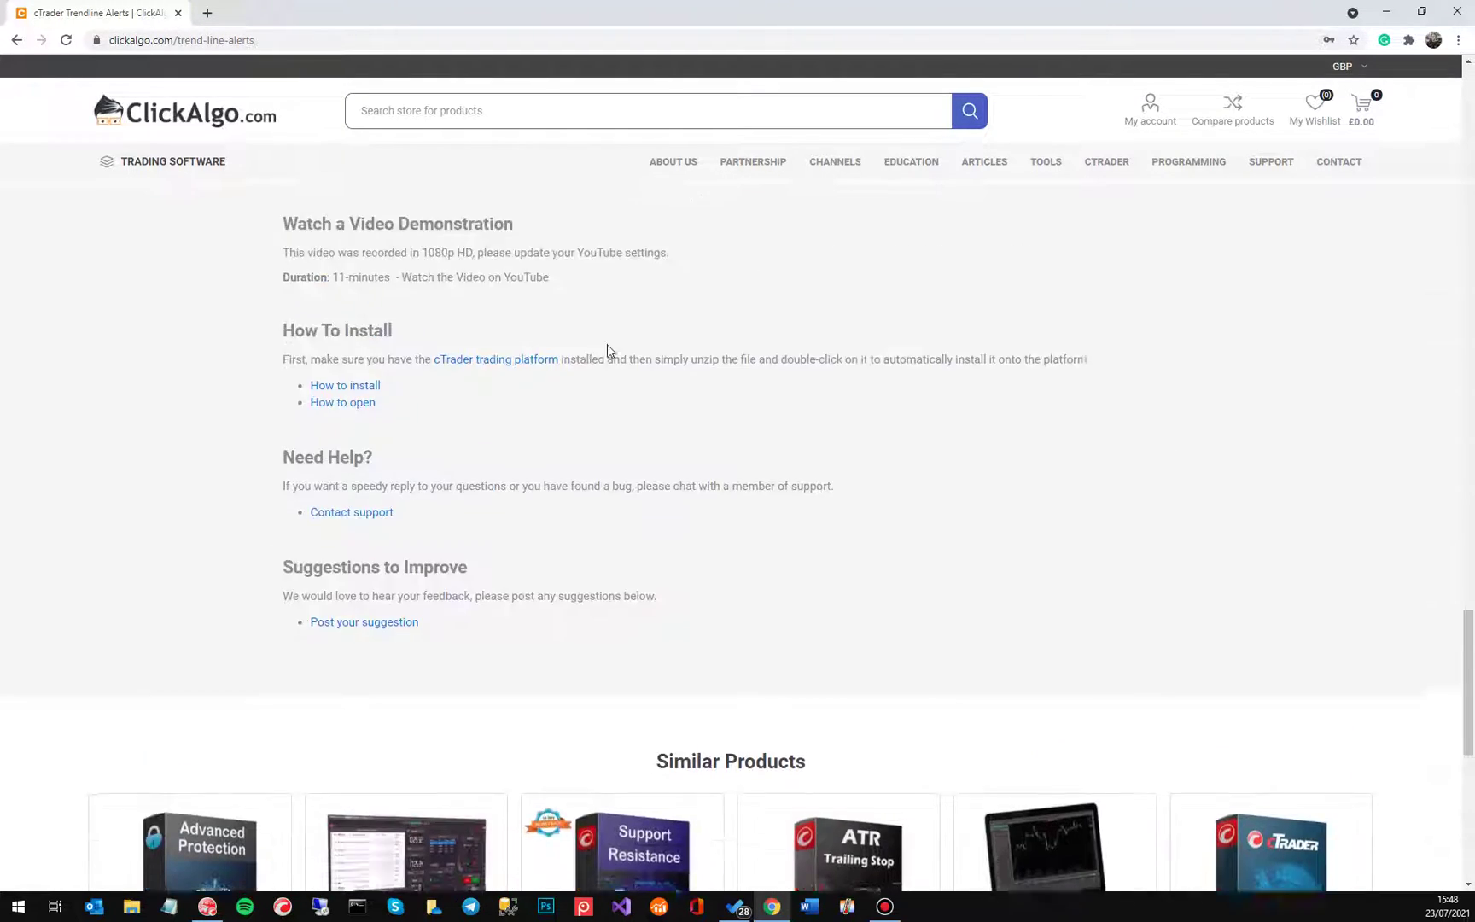
scroll(597, 376, "up", 6)
scroll(592, 415, "down", 5)
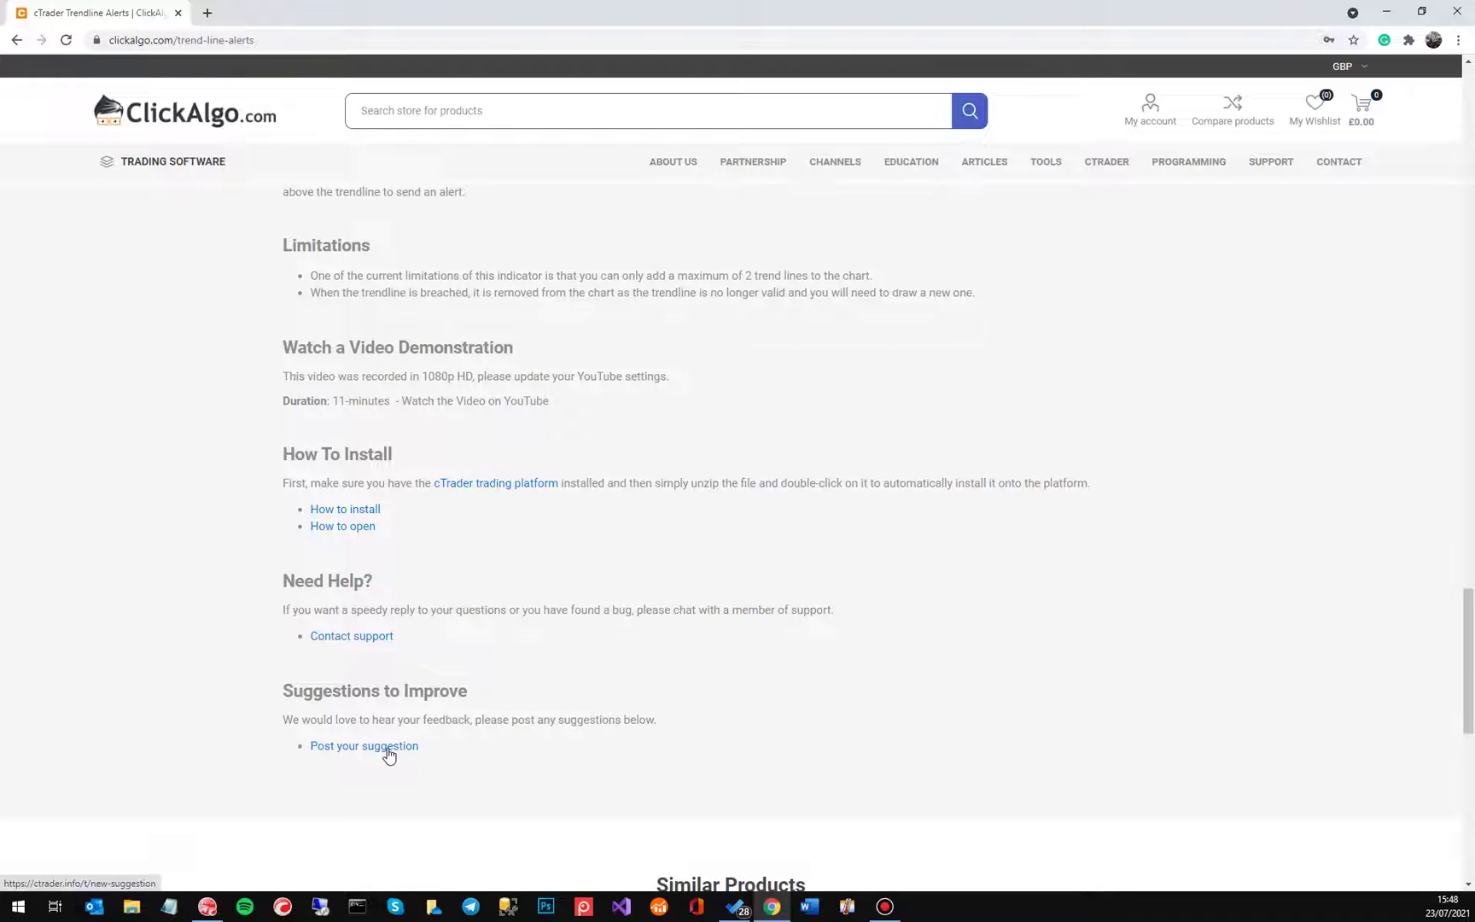
scroll(628, 484, "up", 6)
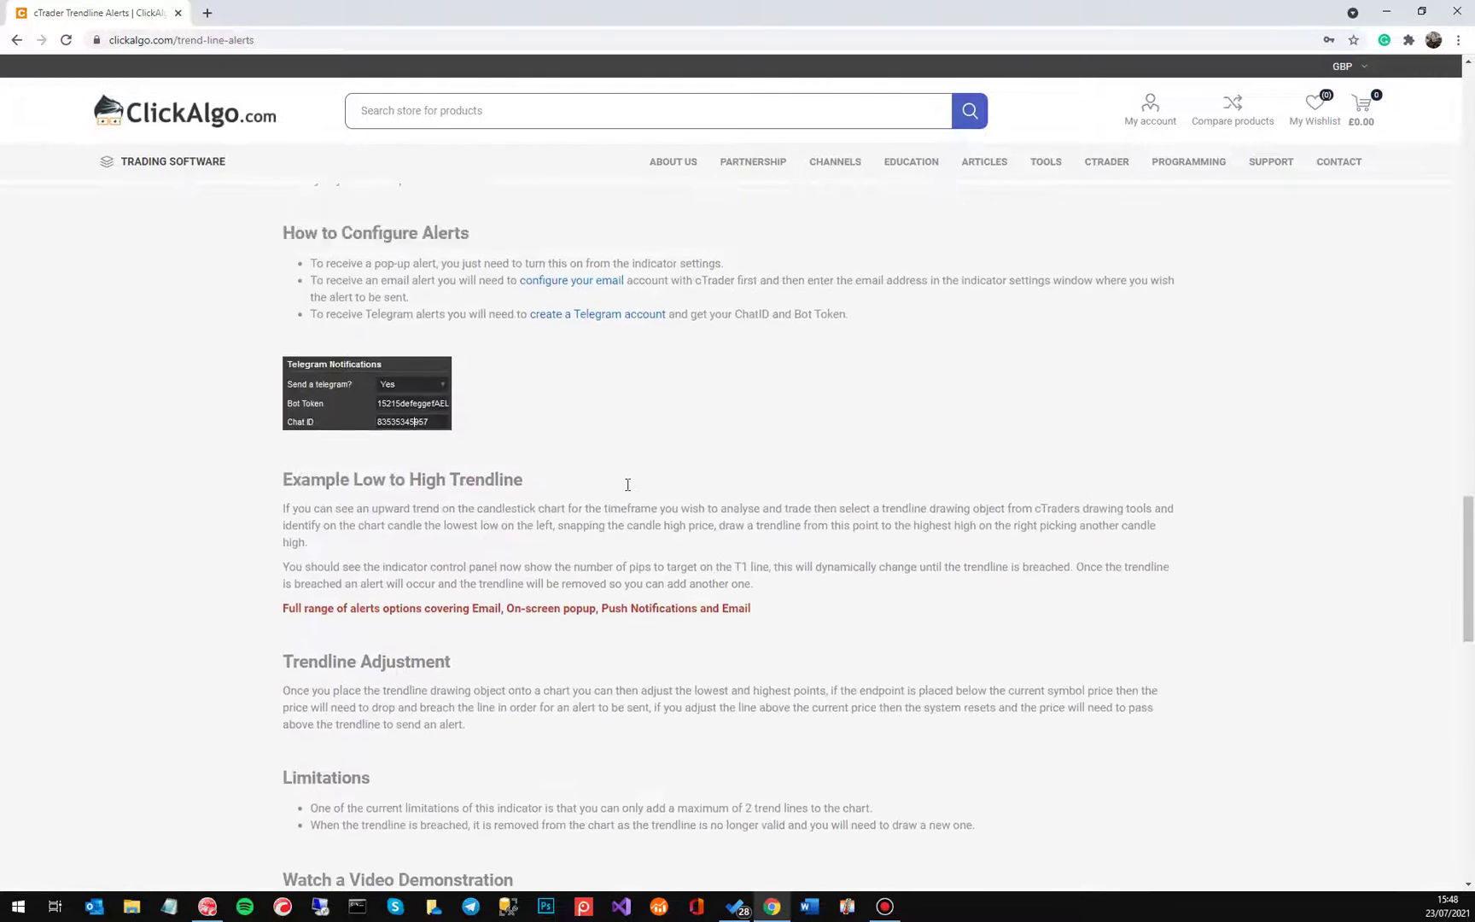
scroll(627, 485, "up", 15)
left_click(180, 124)
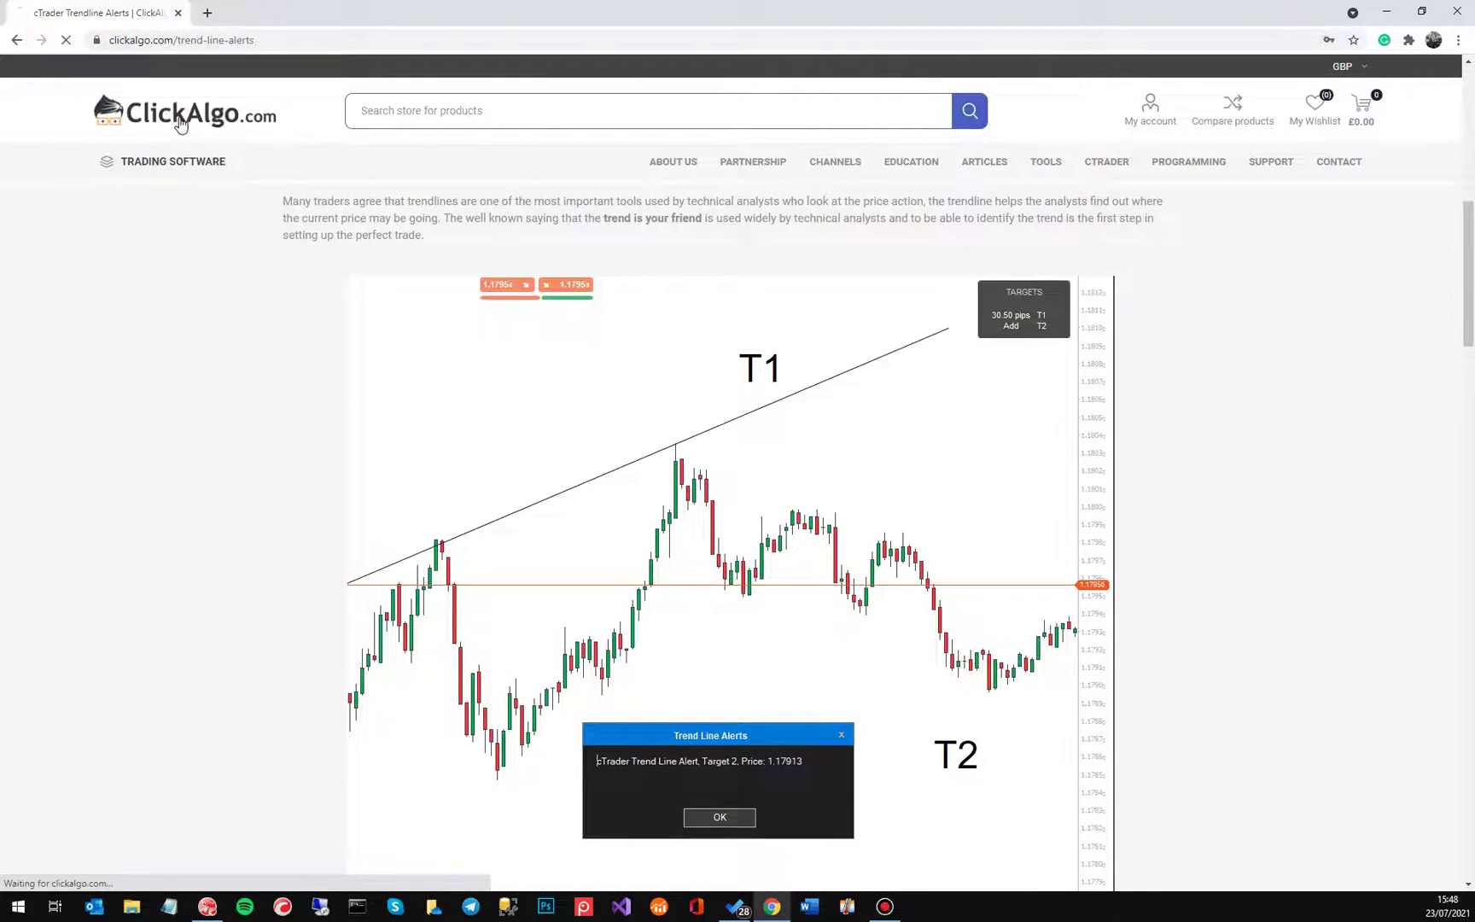
Browse the home page's cTrader Trading Software listings and the Programming and Education menus.
scroll(658, 609, "down", 15)
scroll(597, 583, "up", 10)
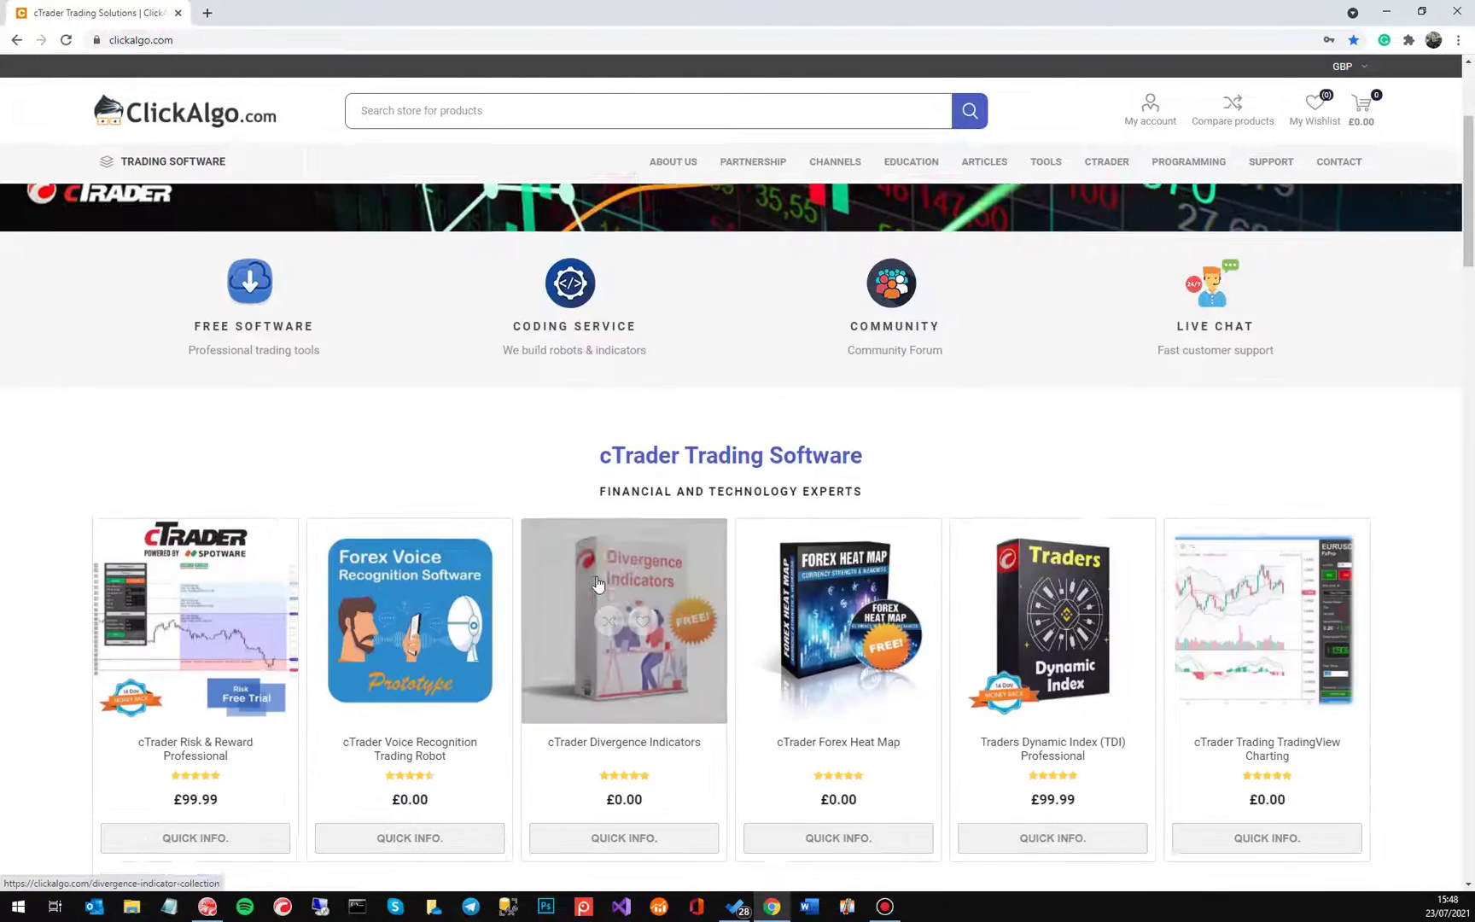
mouse_move(1183, 170)
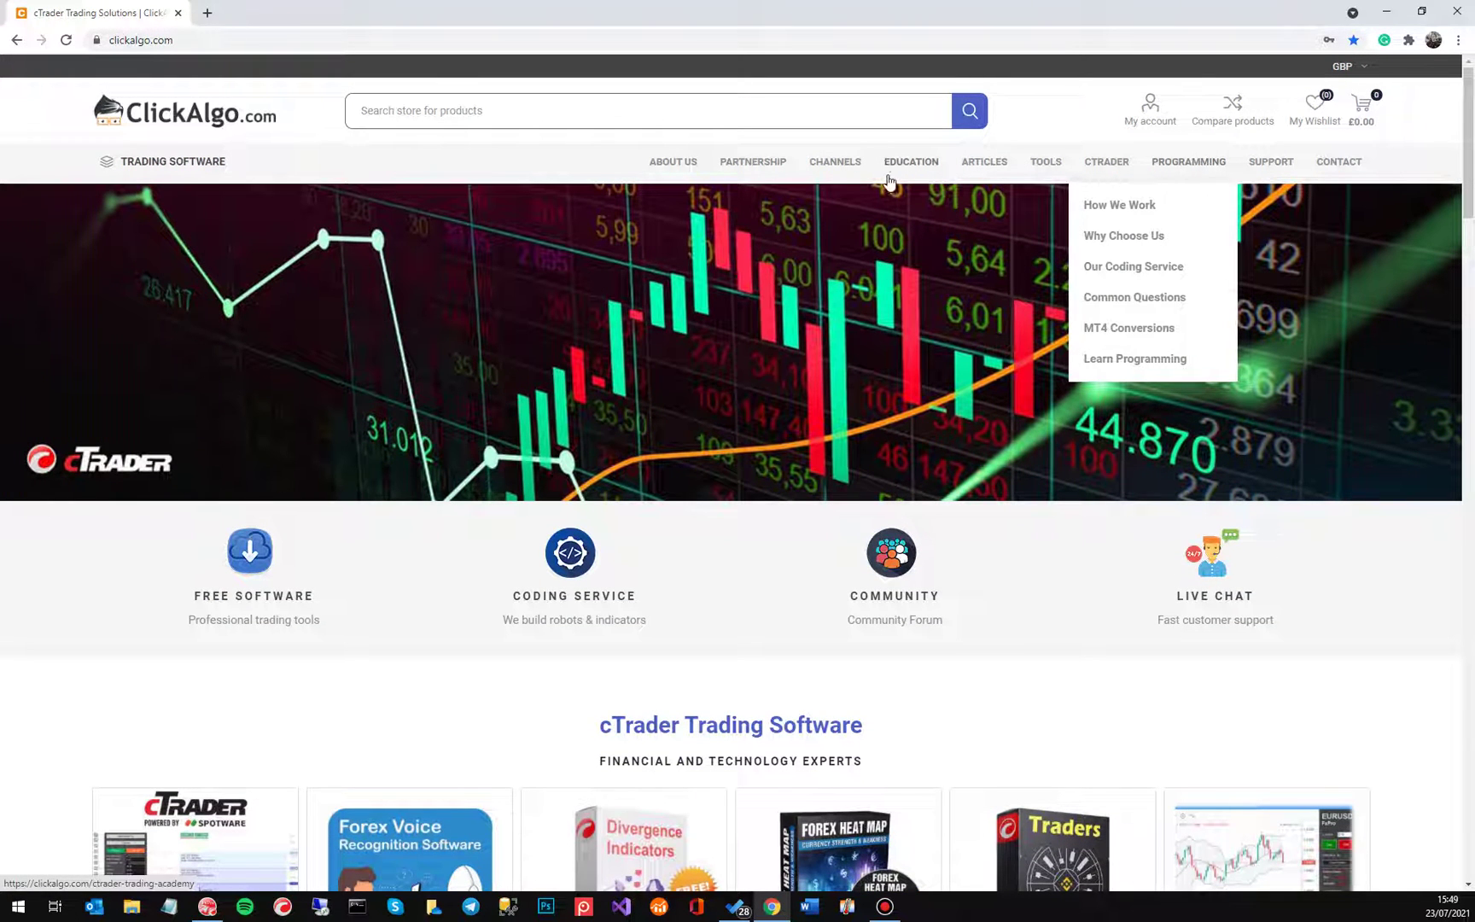
mouse_move(904, 164)
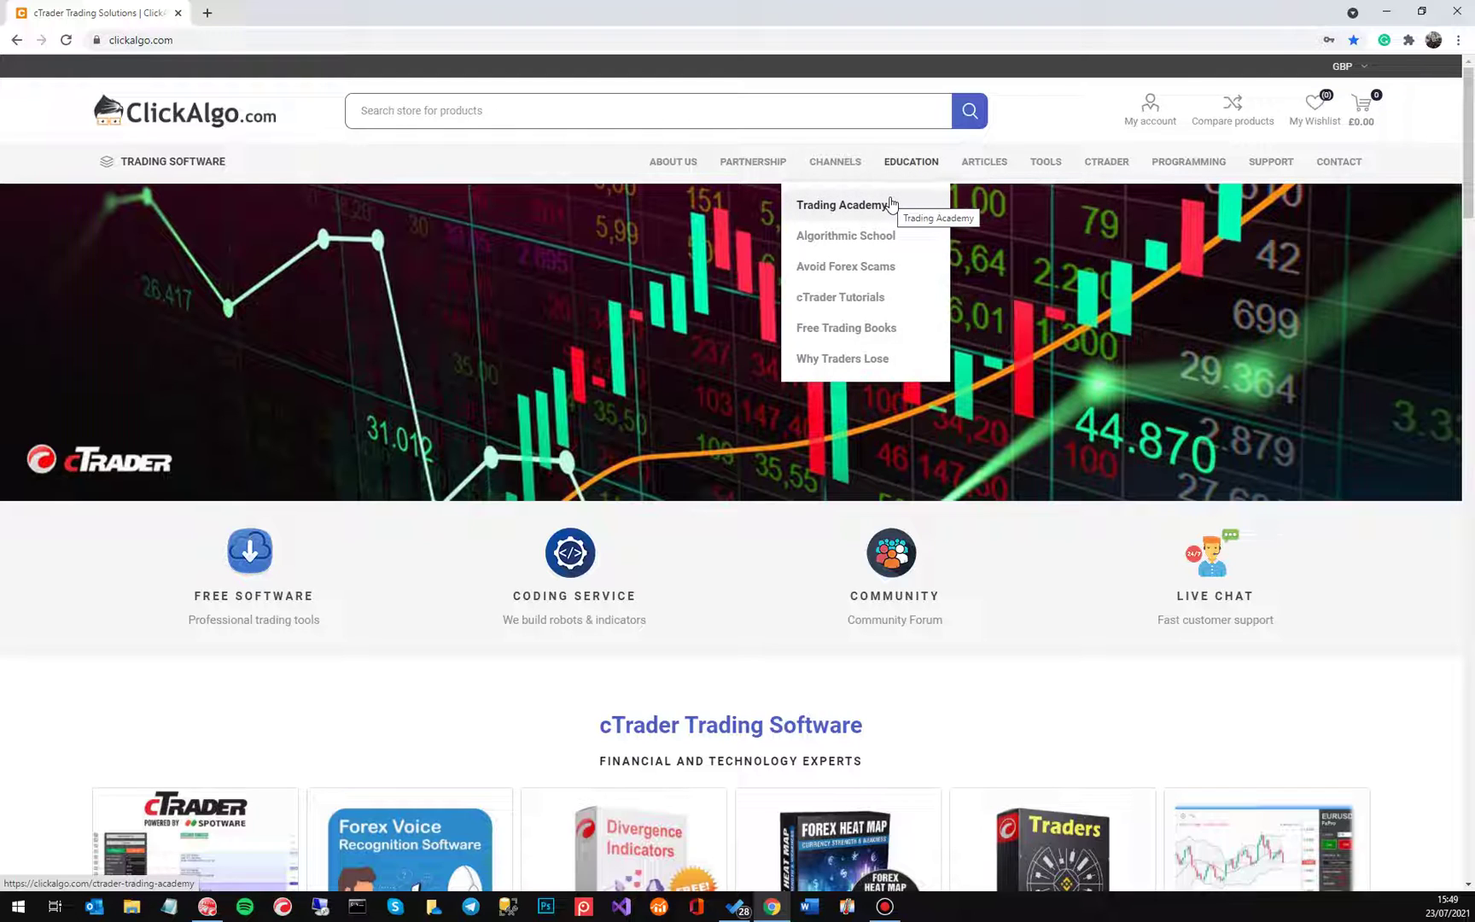